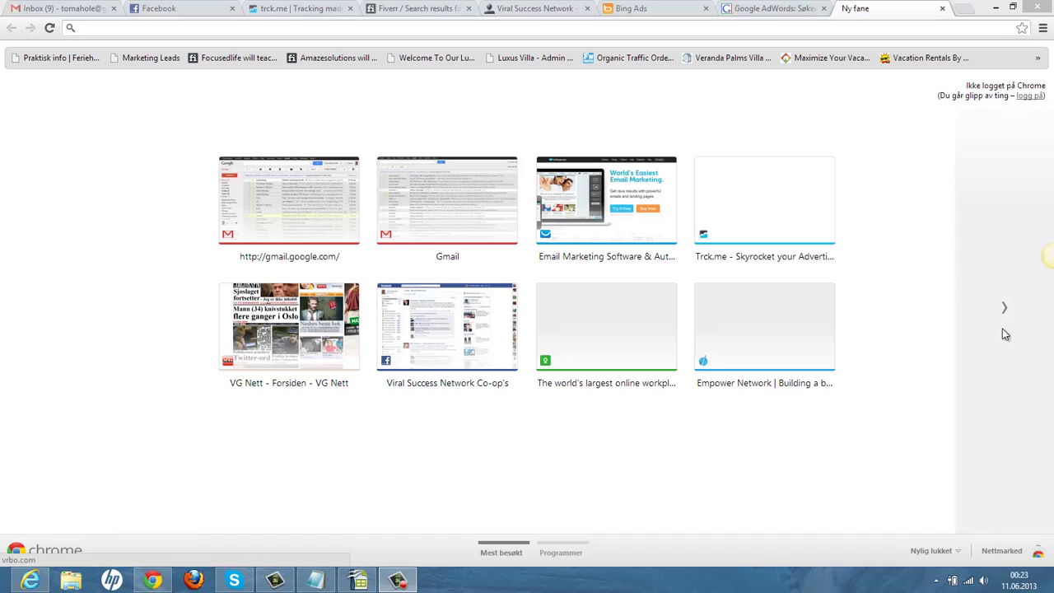
Step: Sign in to Bing Ads with the account username and password
click(659, 8)
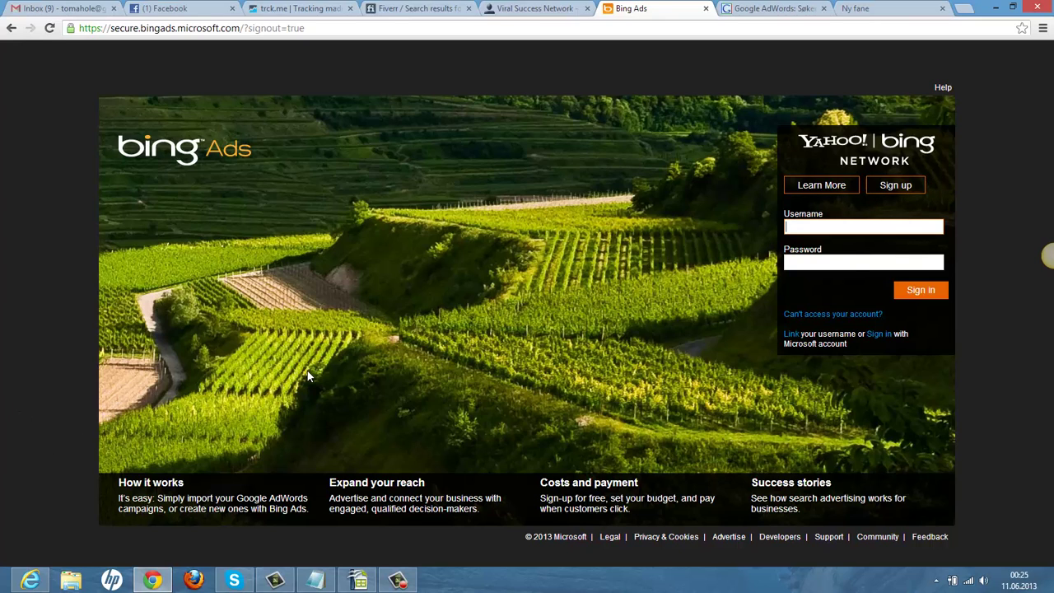
click(856, 227)
click(859, 237)
click(840, 263)
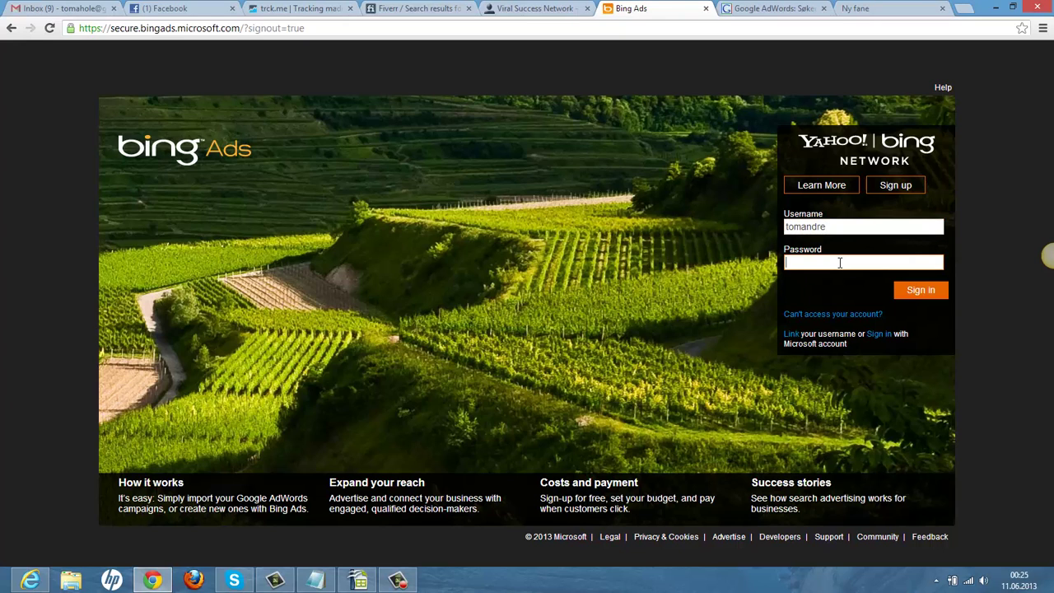
text(********)
key(Return)
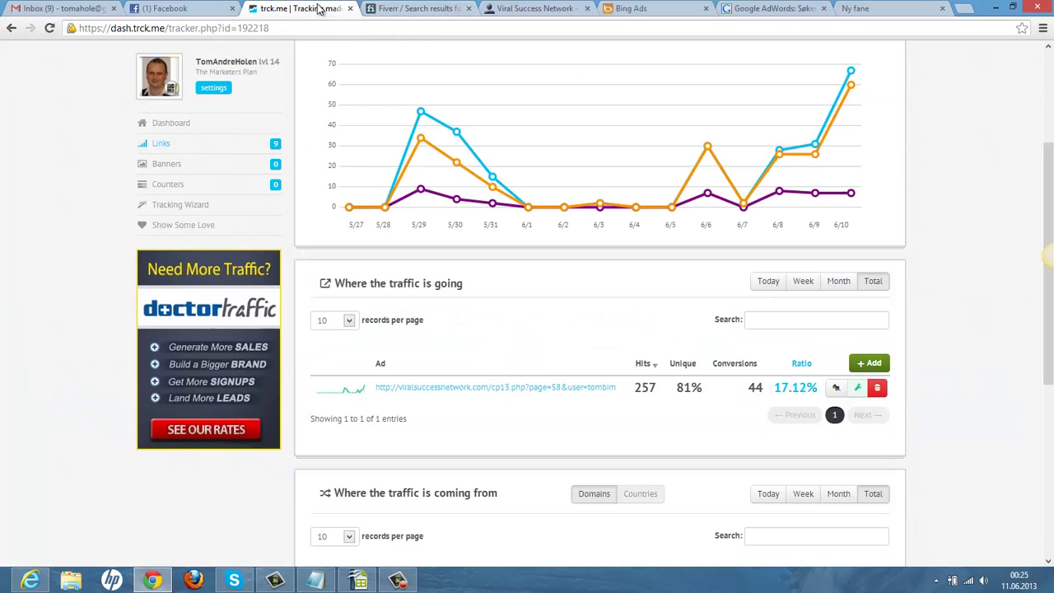
Step: Review the BING 2 link's daily stats in trck.me and filter its traffic to Today to check hits, conversions and ratio
click(300, 9)
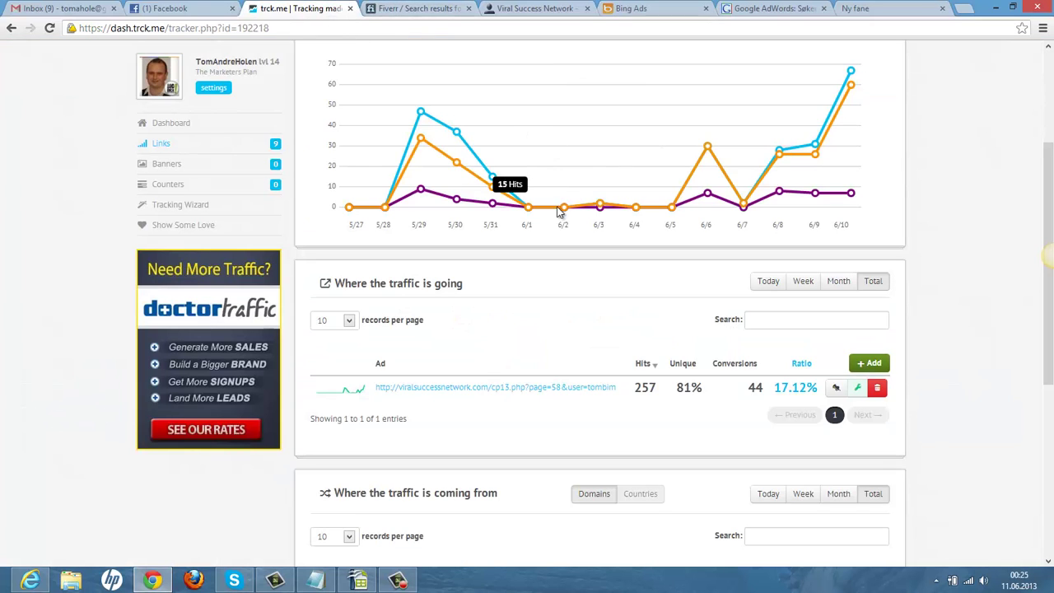
scroll(614, 372, up, 3)
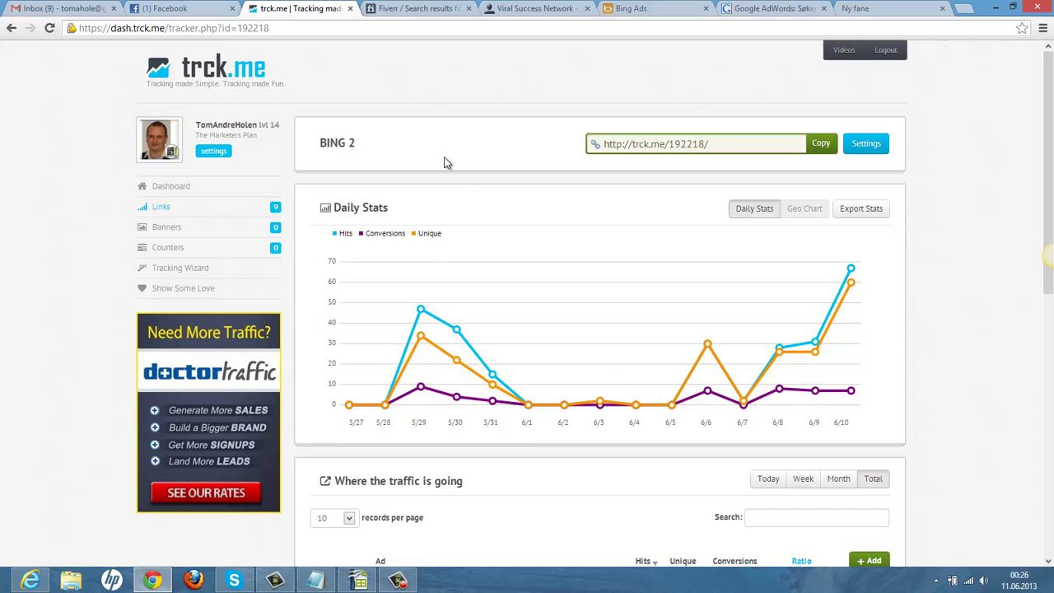
scroll(453, 169, down, 3)
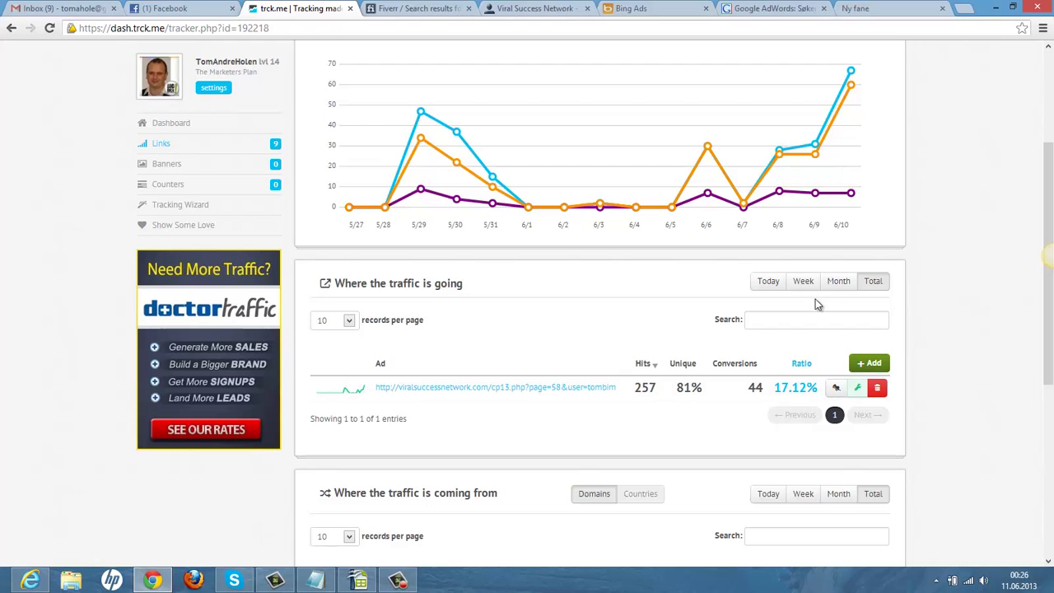
click(770, 281)
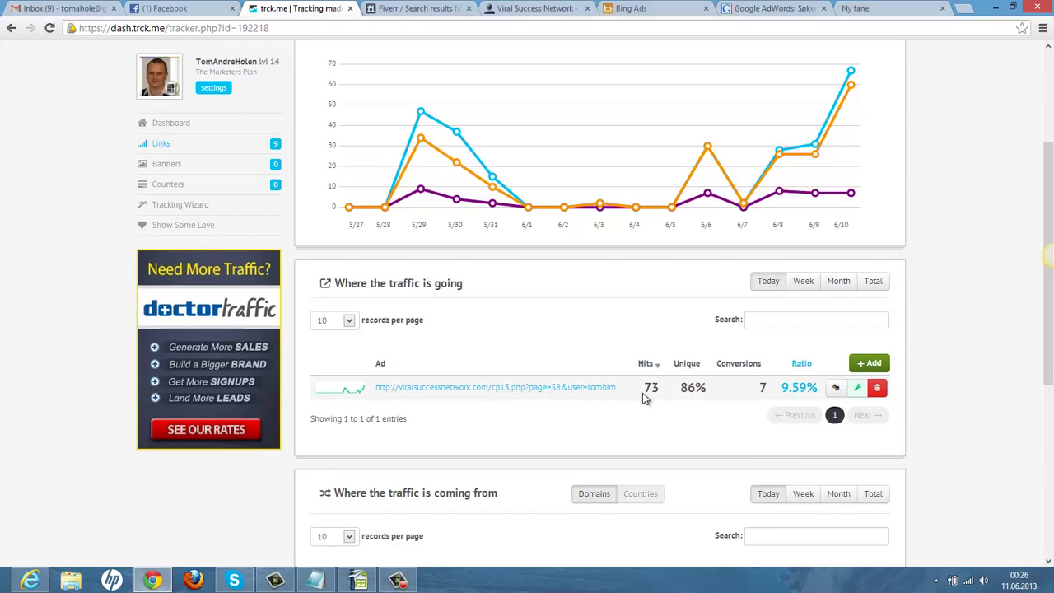
mouse_move(782, 389)
mouse_down()
mouse_move(805, 387)
mouse_move(764, 387)
mouse_up()
click(807, 385)
click(761, 390)
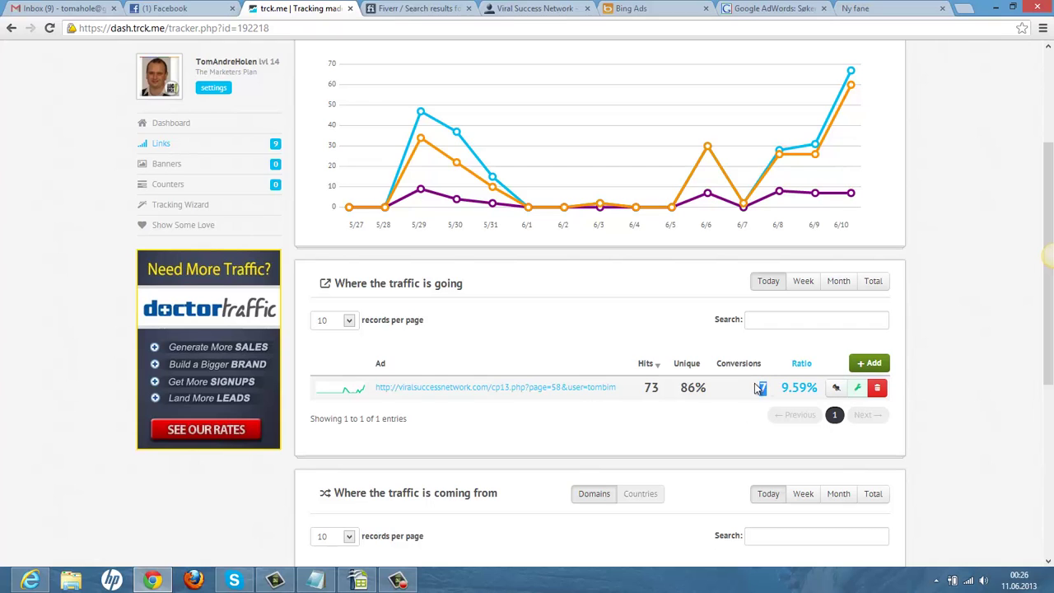
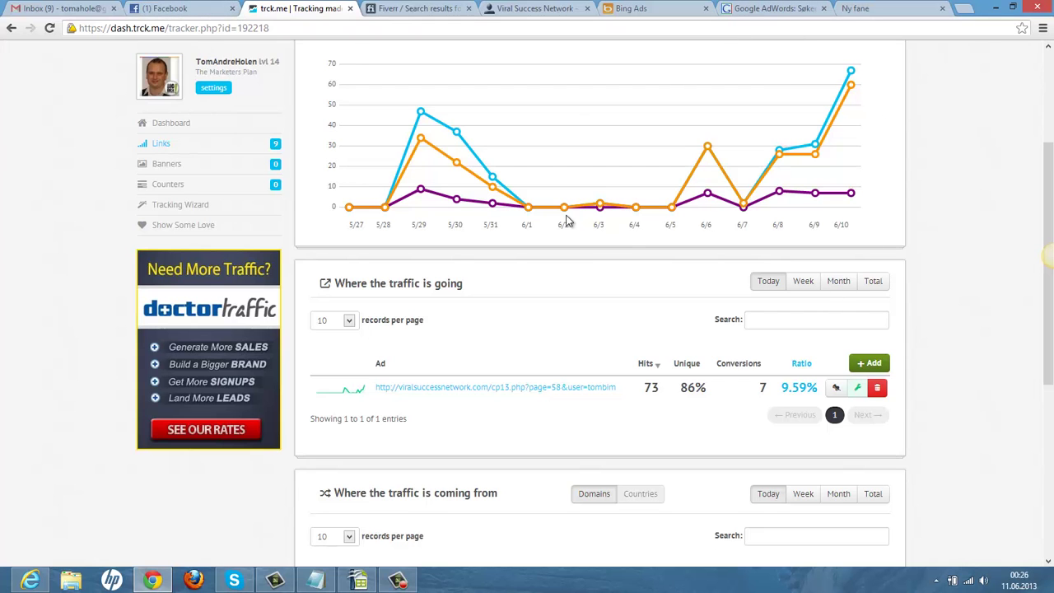
Step: Start creating a new campaign in Bing Ads and name it "demo ad"
key(ctrl+6)
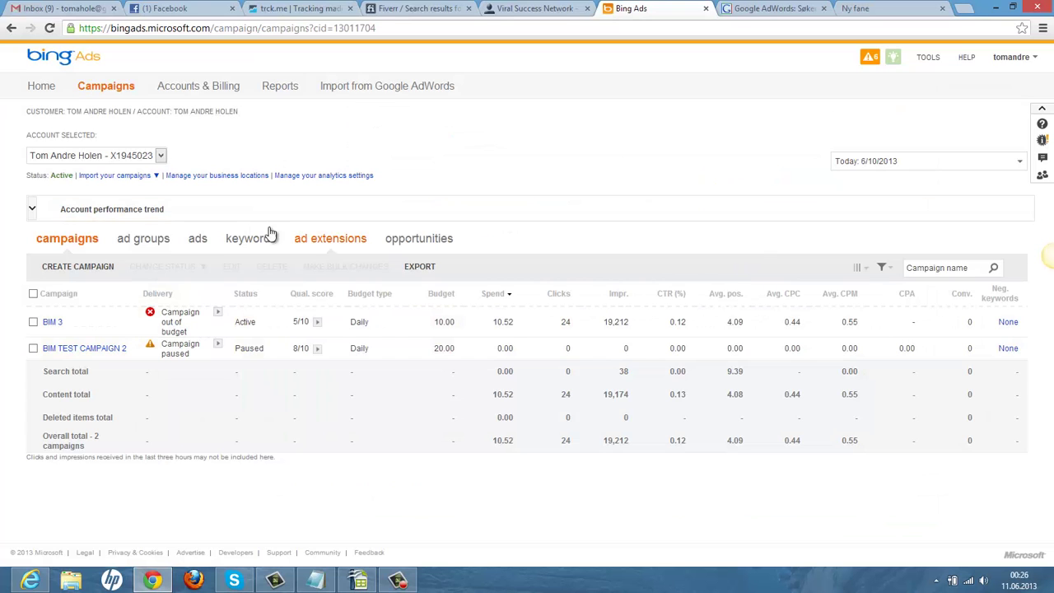
click(79, 269)
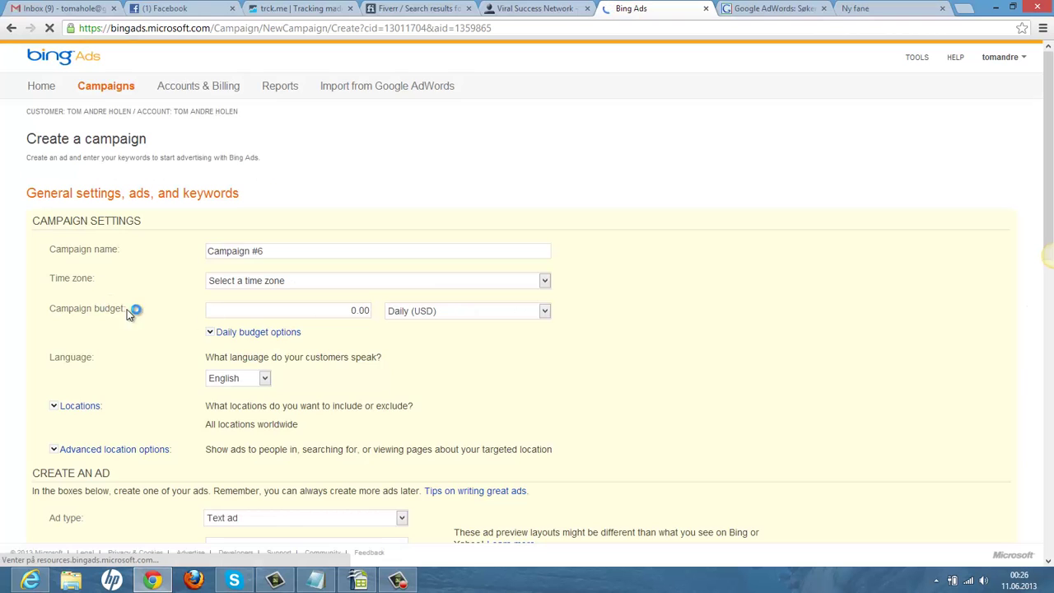
scroll(608, 336, down, 2)
scroll(607, 338, up, 1)
click(283, 133)
triple_click(282, 133)
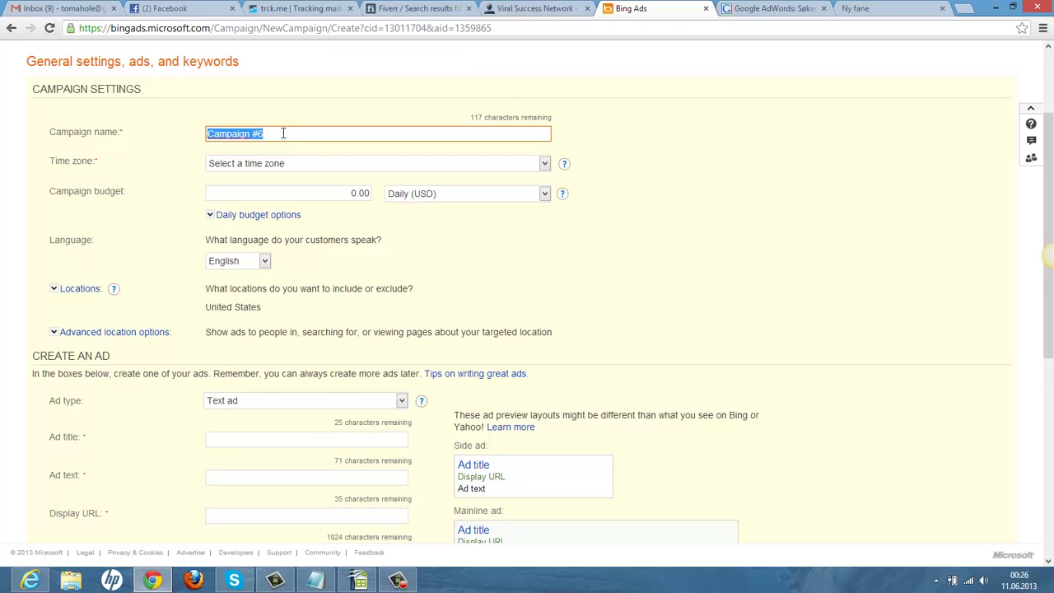
text(demo)
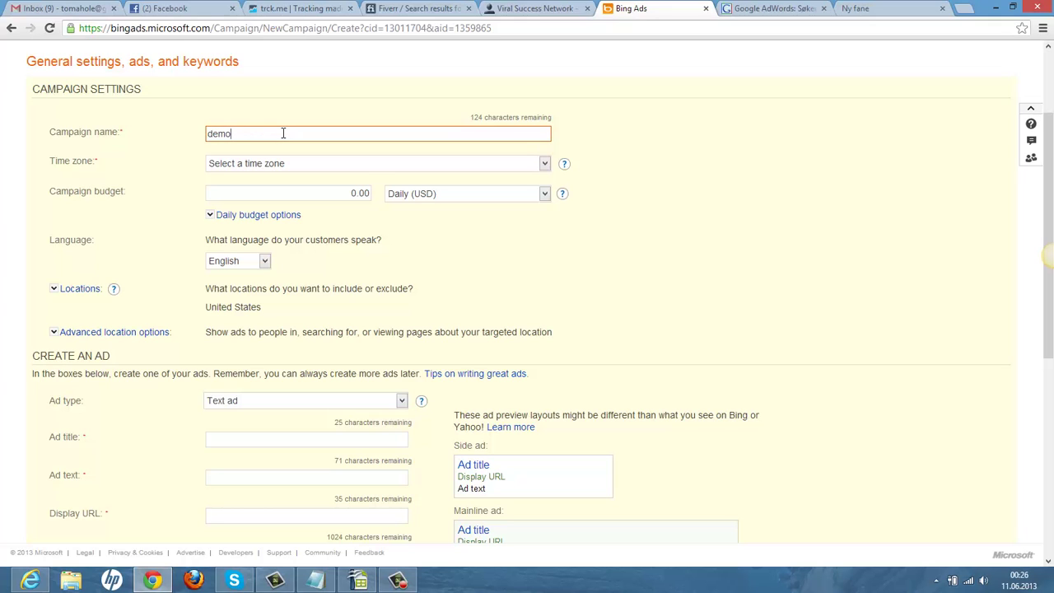
text( ad)
Step: Set the campaign's time zone to (GMT+02:00) Helsinki, Kyiv, Riga, Sofia, Tallinn, Vilnius and its daily budget to 10 USD
click(339, 166)
scroll(353, 255, down, 6)
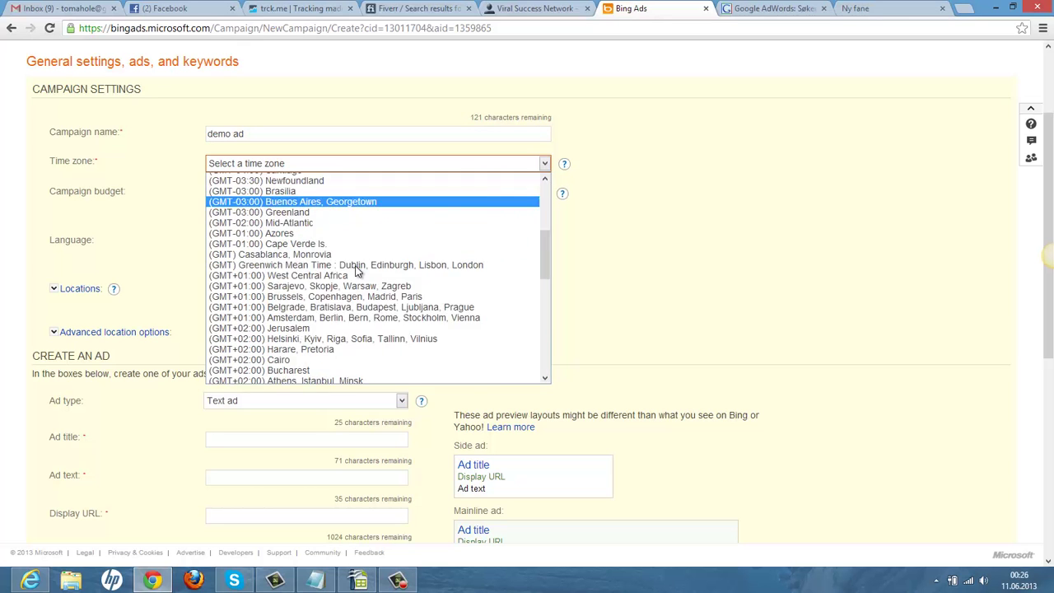
click(330, 203)
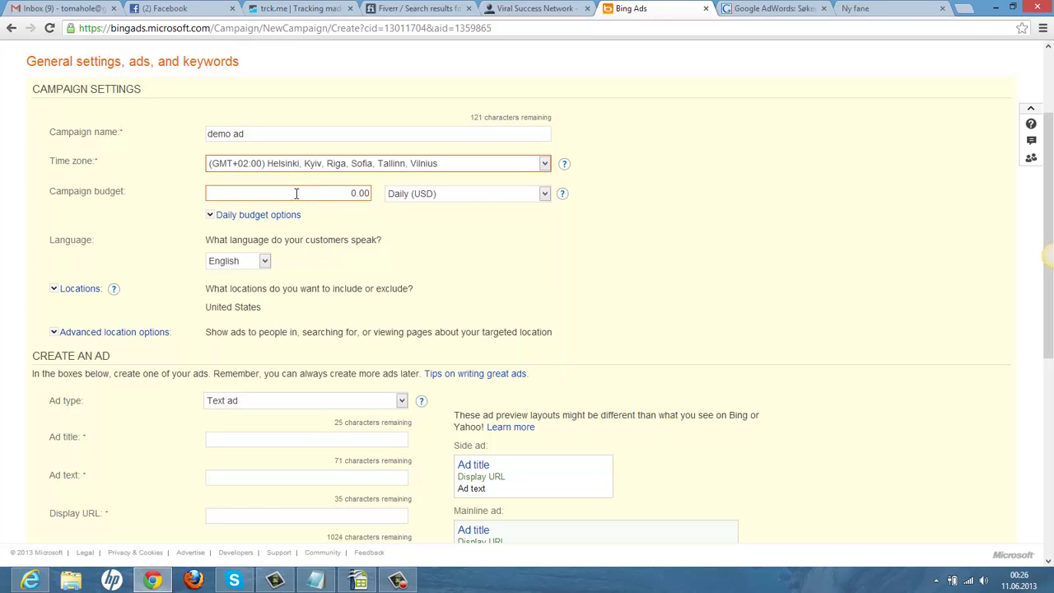
click(334, 194)
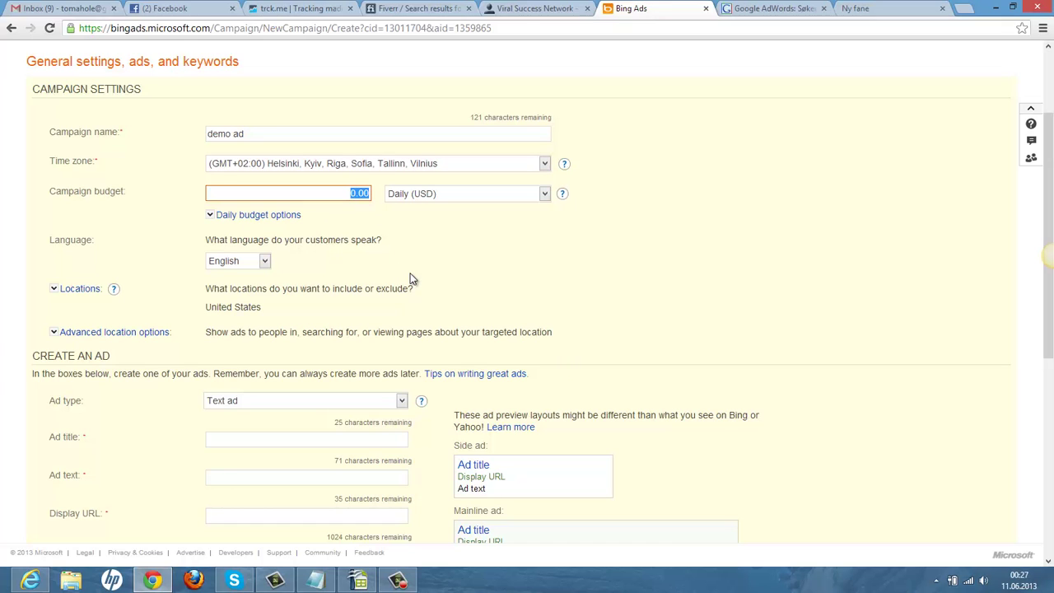
text(10)
key(Tab)
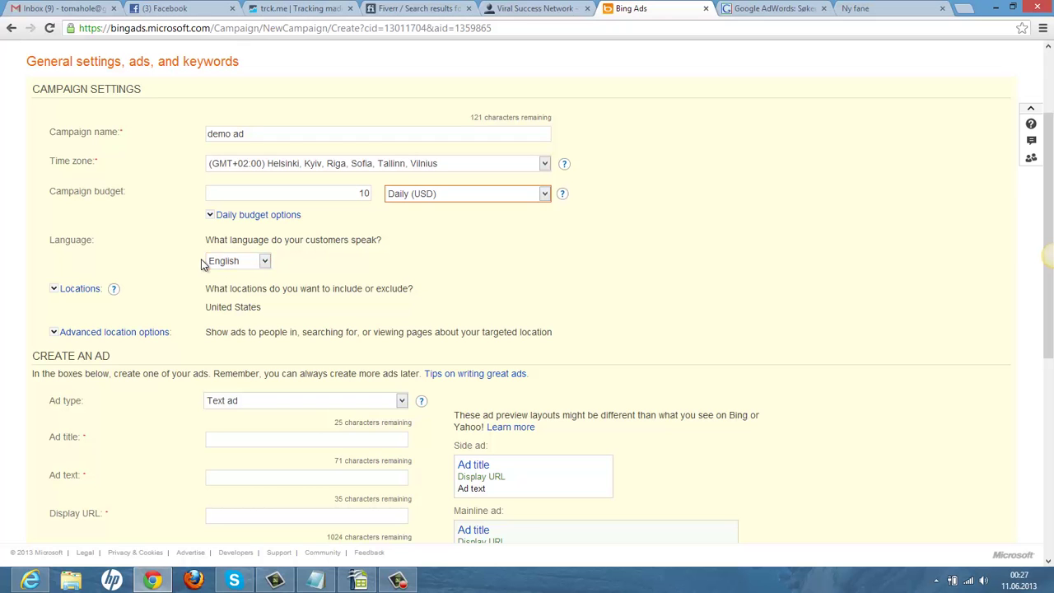
Step: Target the campaign's locations at United States, Canada
scroll(173, 321, down, 1)
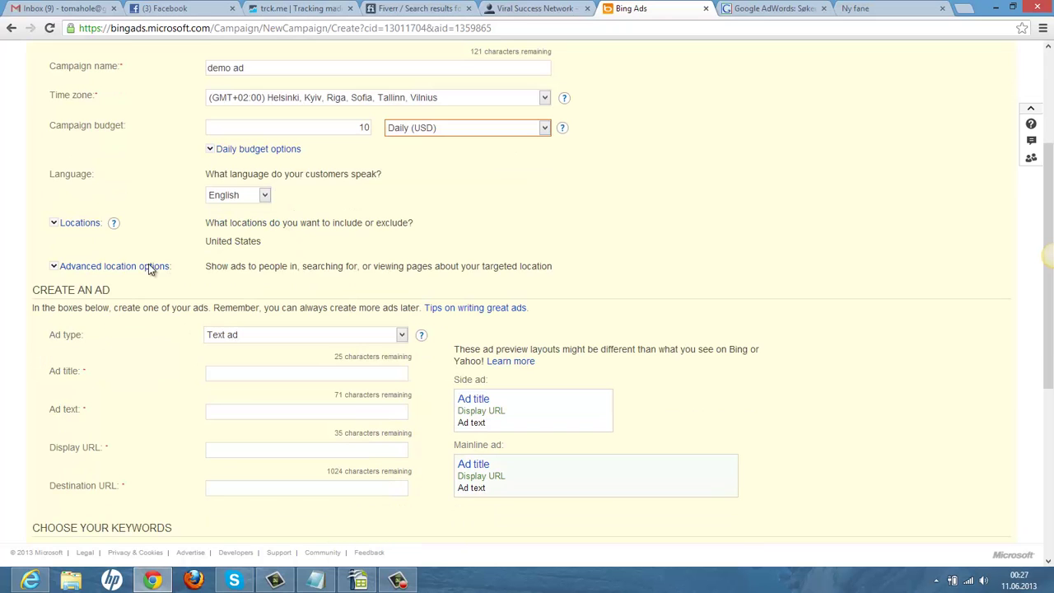
click(86, 230)
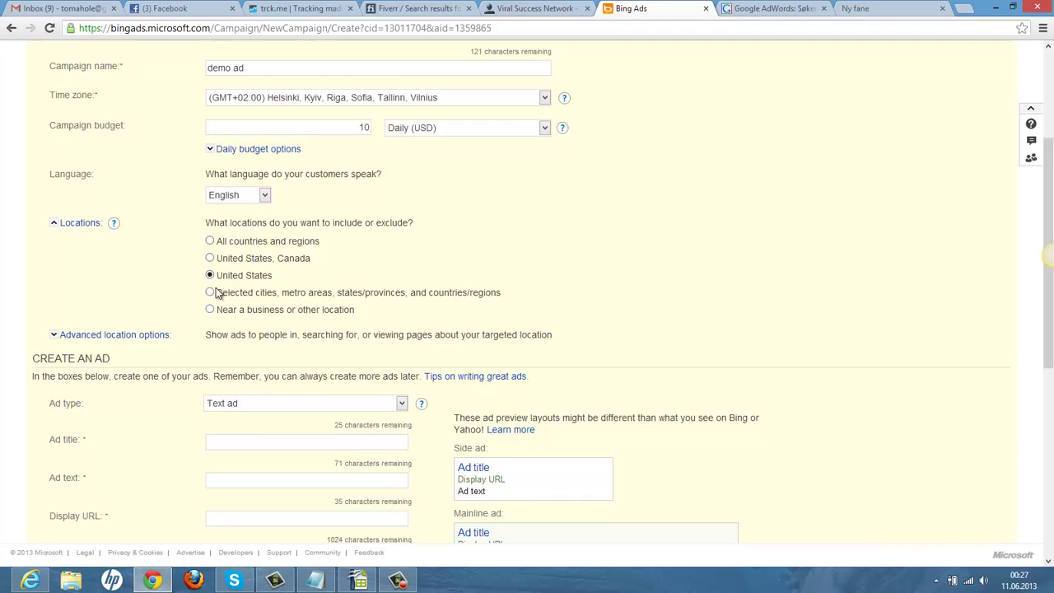
click(210, 258)
scroll(690, 324, down, 3)
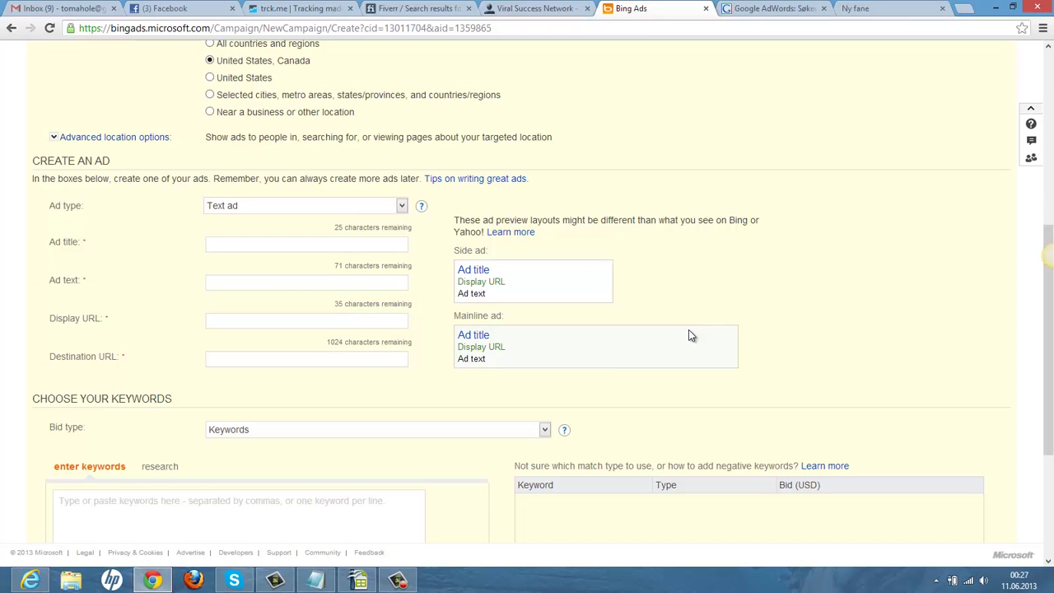
click(255, 359)
click(267, 397)
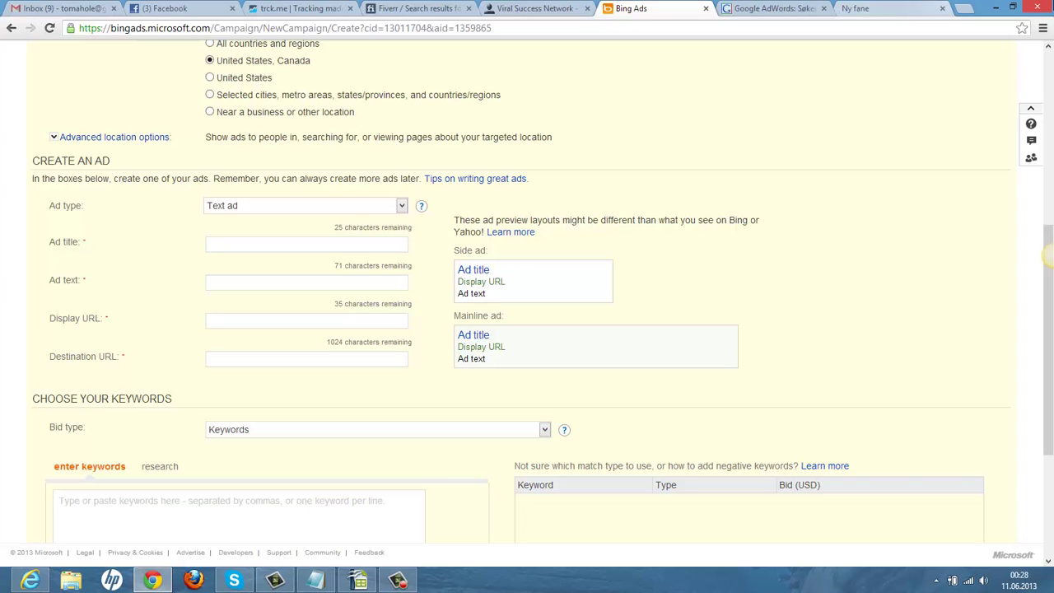
Step: Open viralsuccessnetwork.com/admin/login.php in the blank browser tab and log in with the account email and password
click(897, 10)
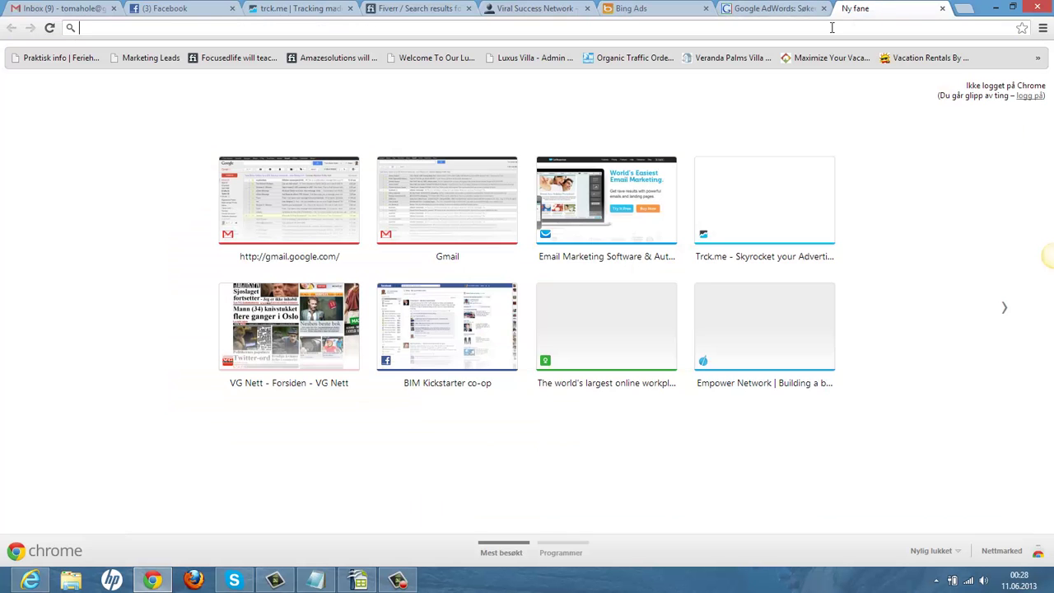
text(viralsuccessnetwork.com/admin/login.php)
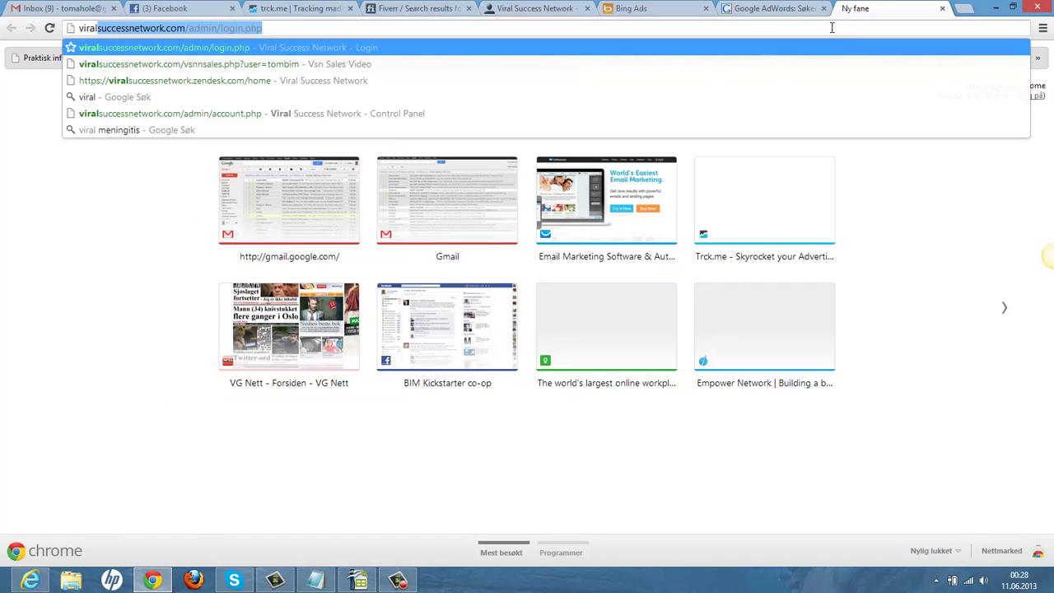
click(548, 51)
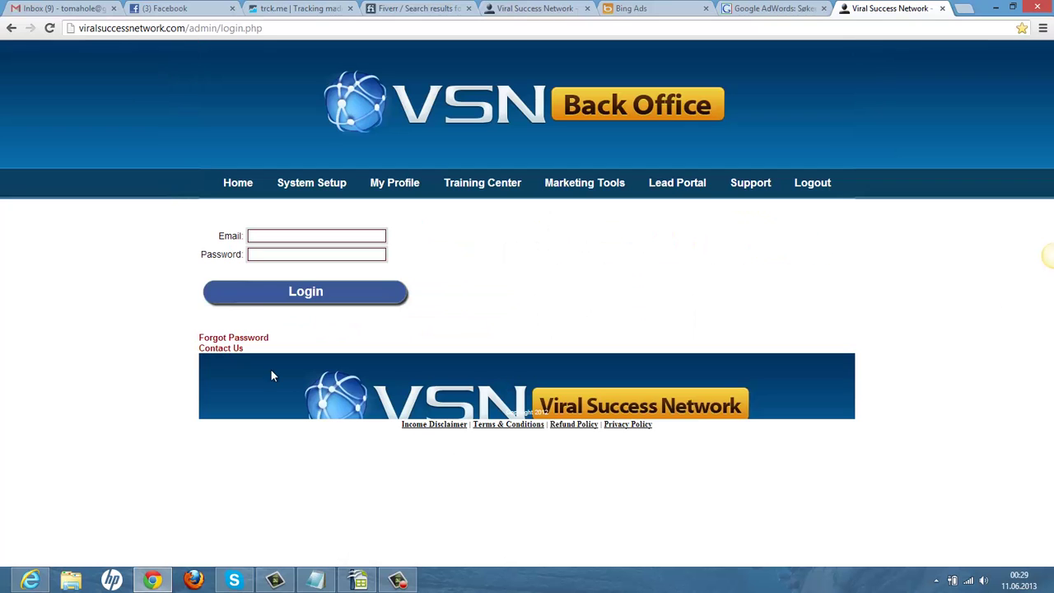
click(275, 238)
click(292, 250)
key(Tab)
text(t***)
key(Return)
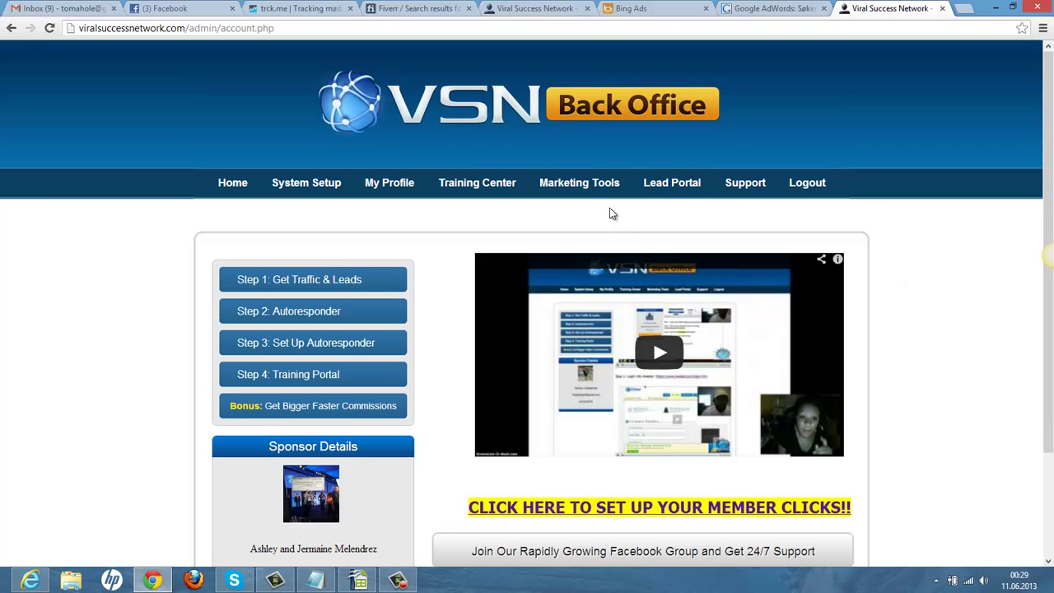
Step: Go to My Capture Pages among the marketing tools and open the sample of the "Learn How To Stuff $5000.00 CASH" page
mouse_move(578, 183)
click(577, 208)
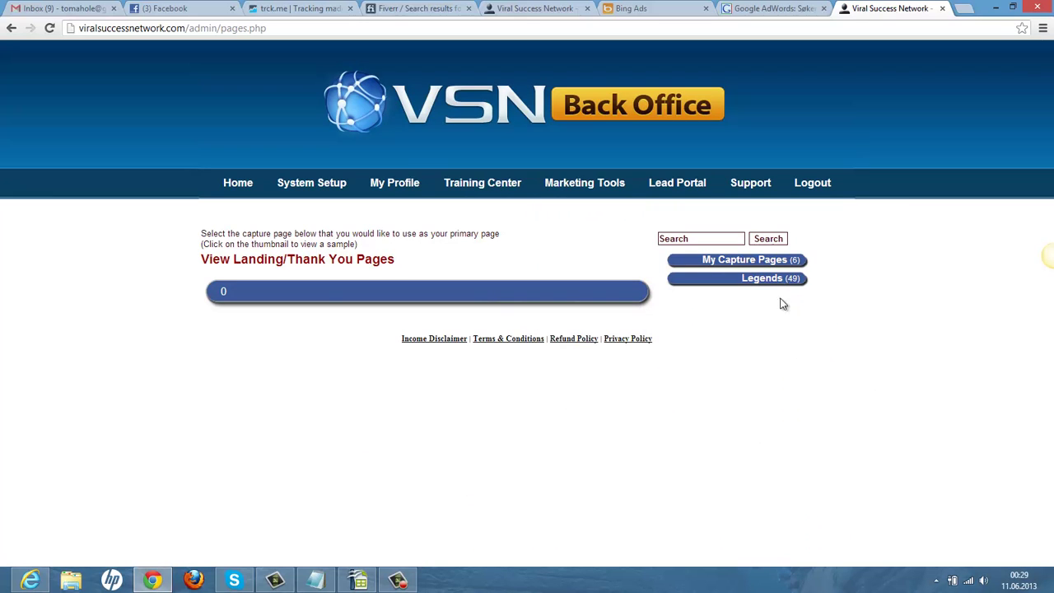
click(756, 259)
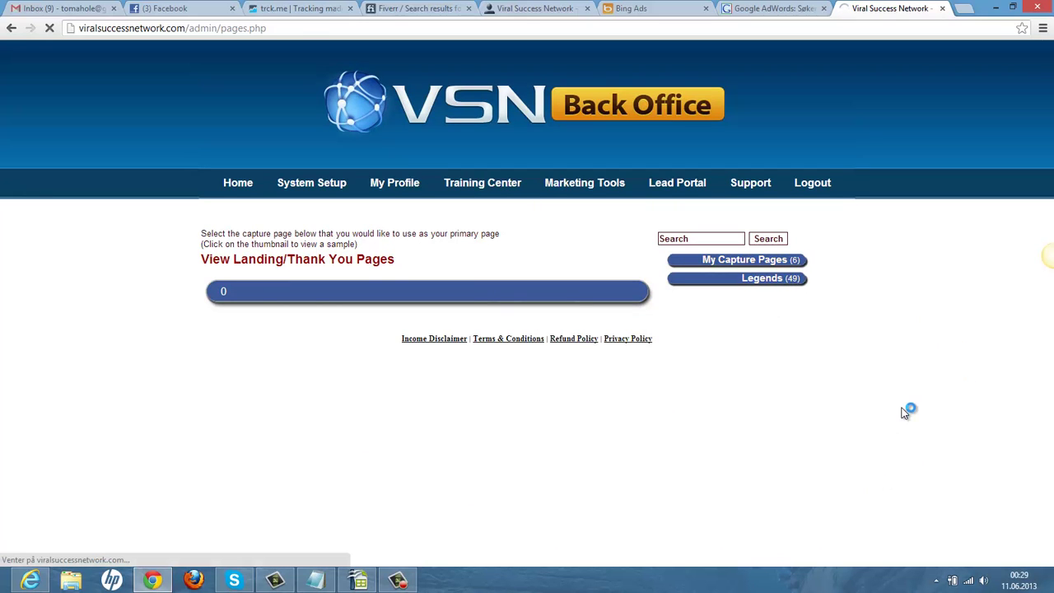
scroll(910, 372, down, 1)
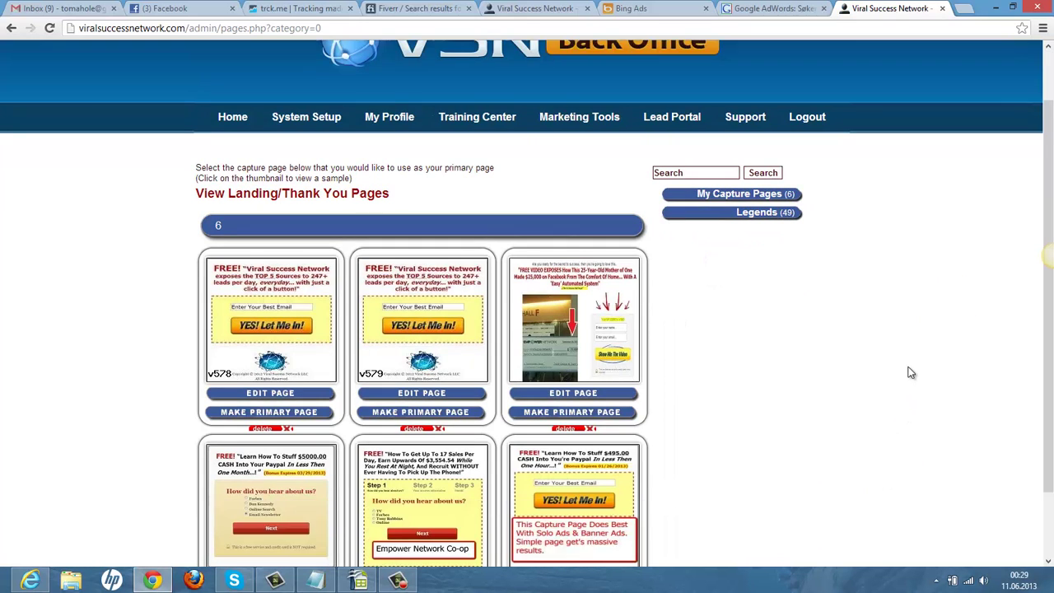
scroll(910, 372, down, 1)
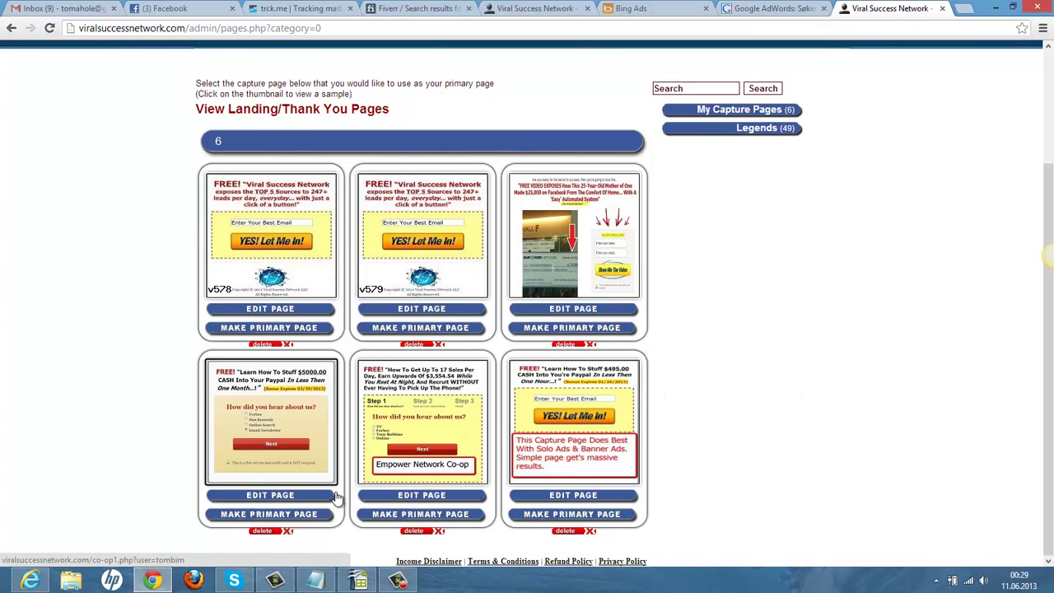
click(268, 402)
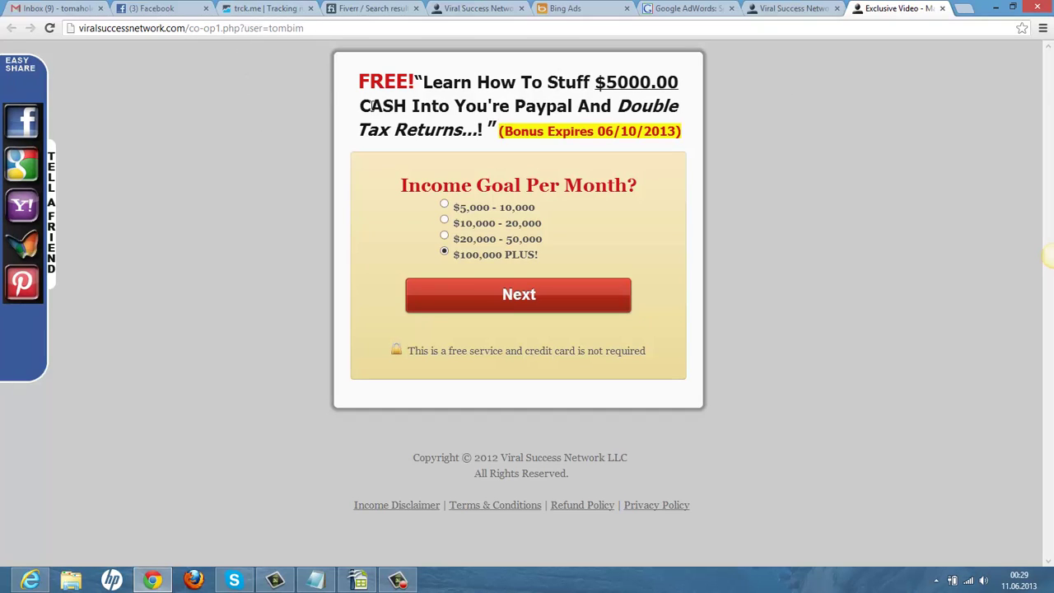
Step: Recheck the capture page list, then copy the full web address of the opened $5000.00 capture page
click(796, 10)
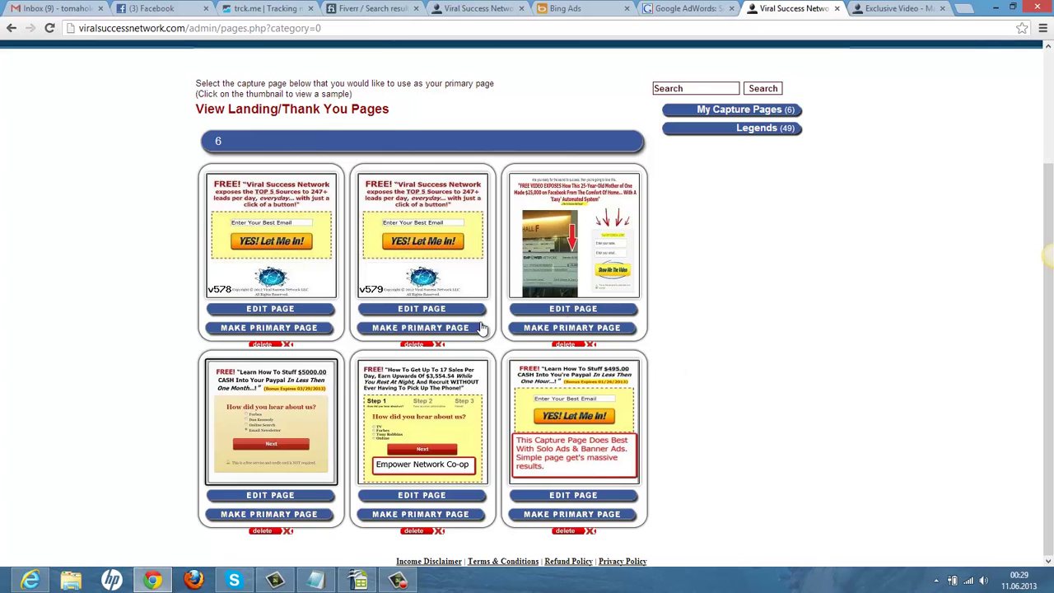
scroll(854, 281, up, 2)
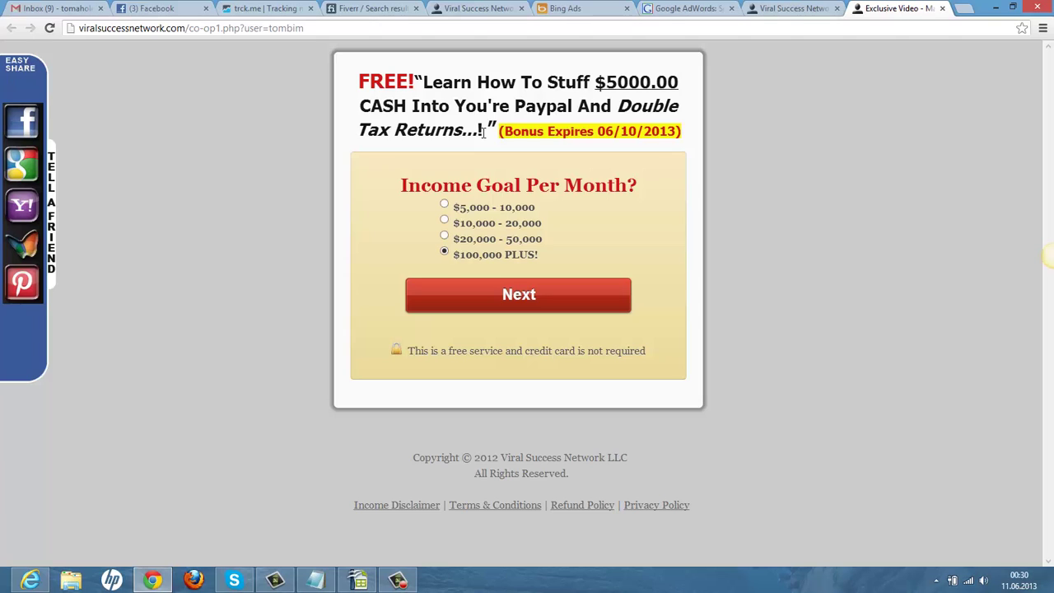
drag(322, 31, 56, 35)
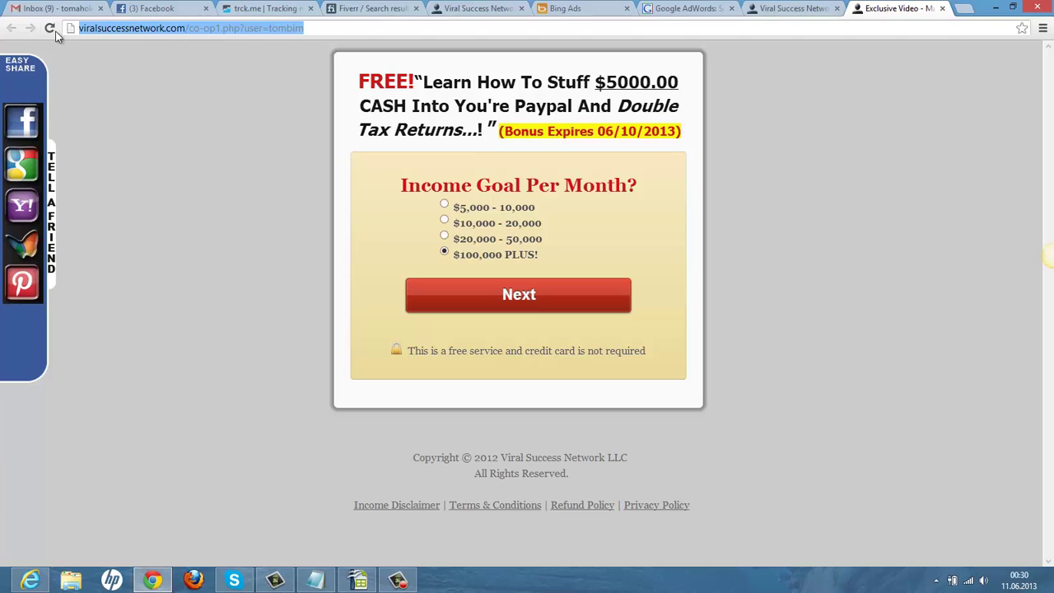
right_click(195, 30)
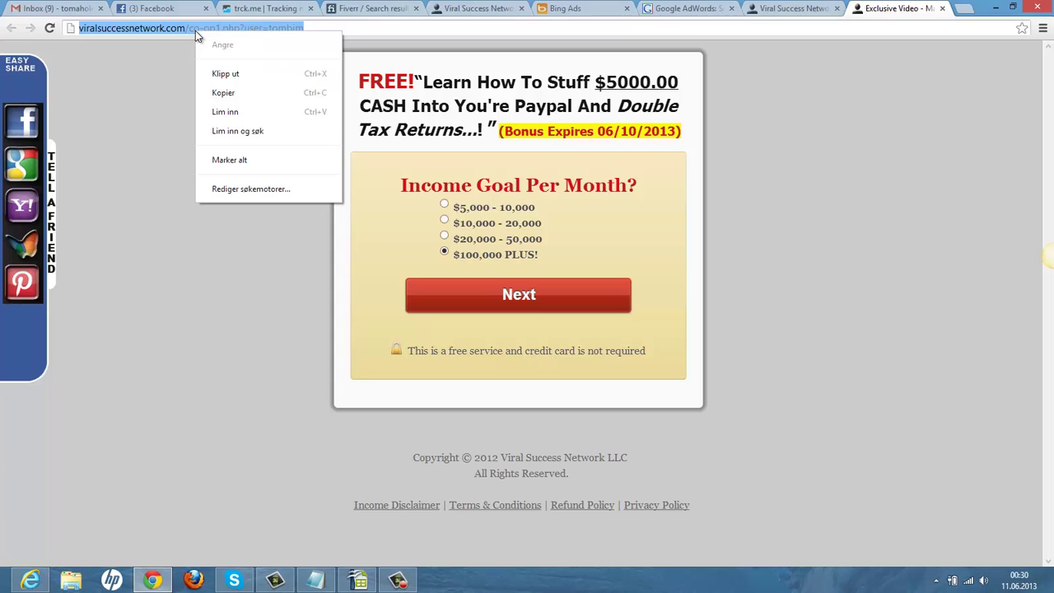
click(230, 93)
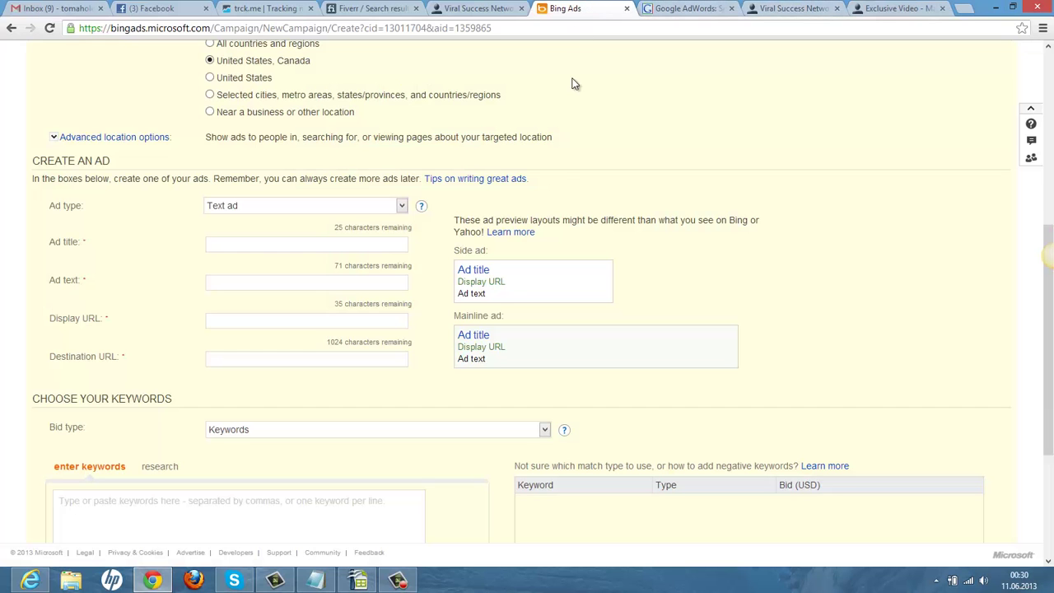
Step: Return to the Bing Ads campaign form and paste the copied capture page address as the ad's destination URL
click(576, 9)
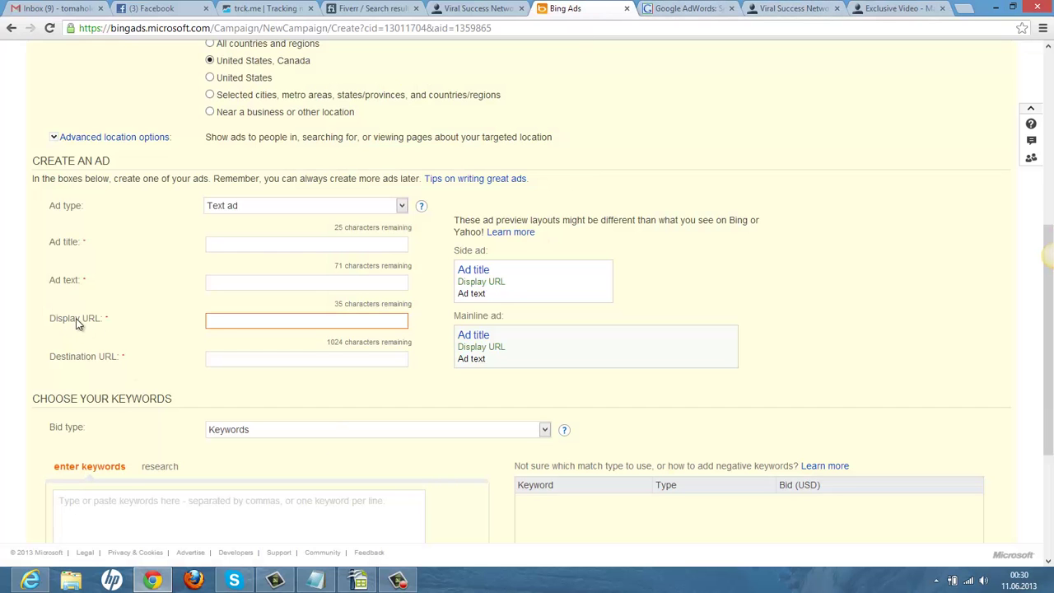
click(224, 357)
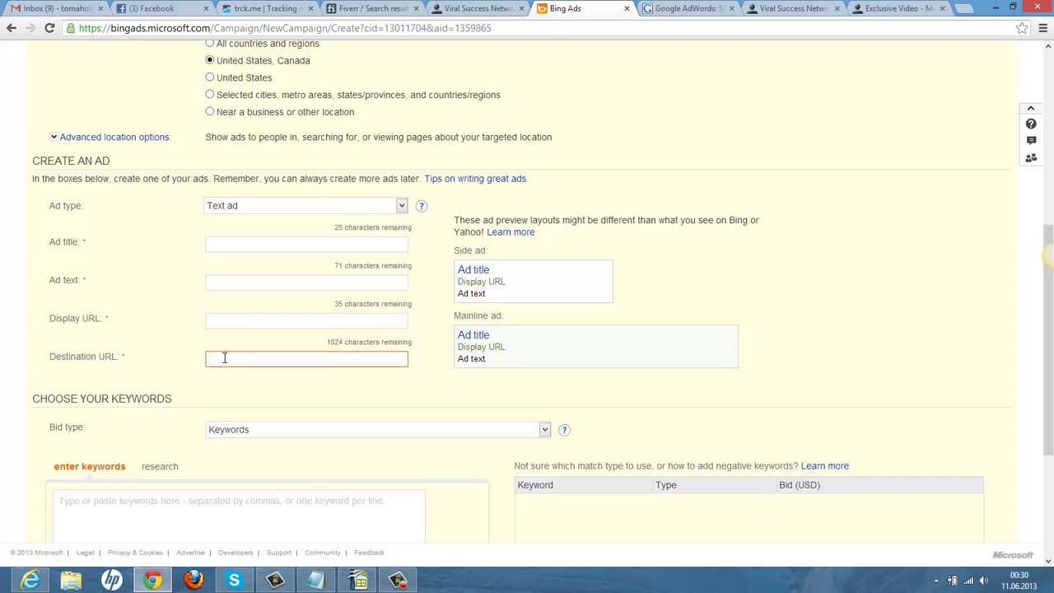
right_click(272, 360)
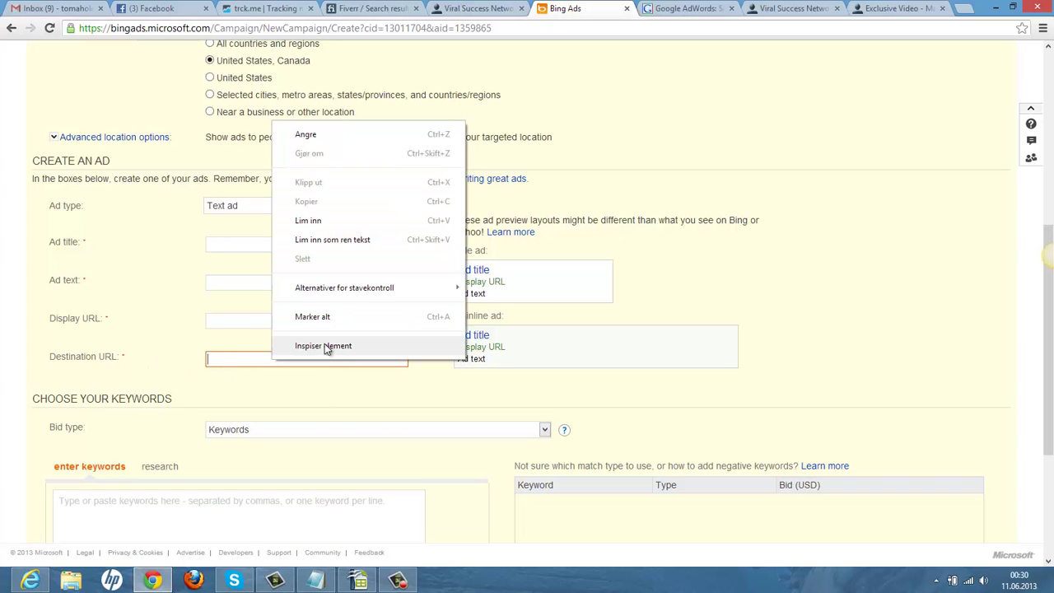
click(326, 221)
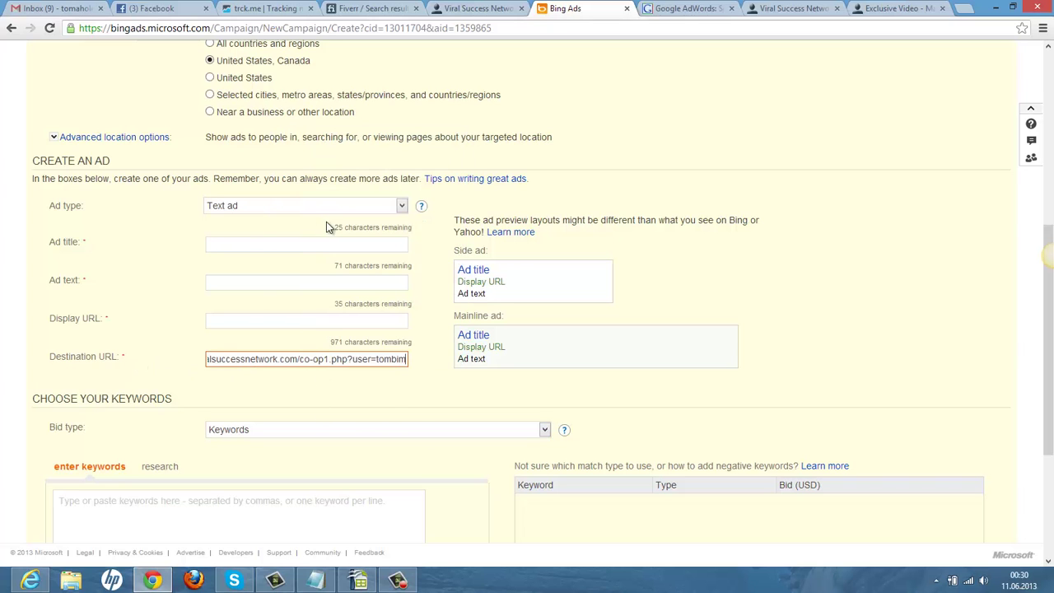
click(394, 400)
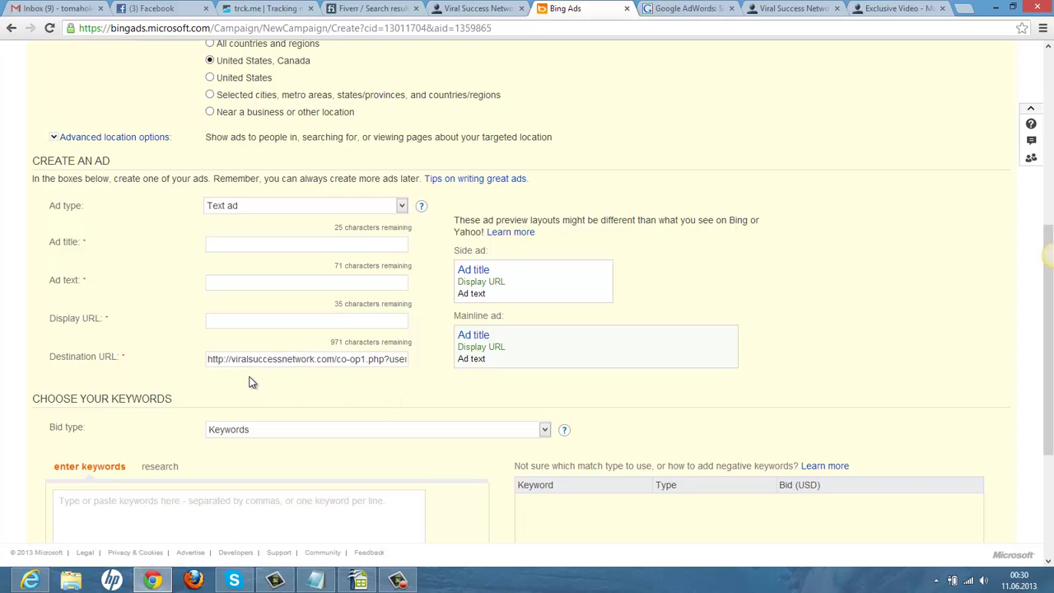
Step: Switch to trck.me and look through the list of link trackers
click(278, 10)
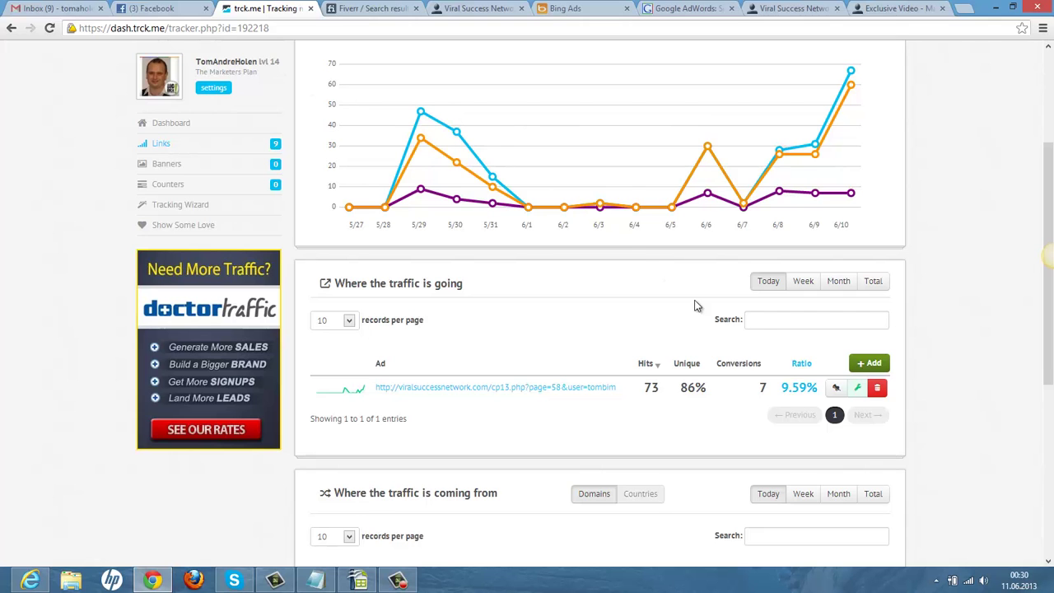
scroll(701, 299, up, 2)
click(160, 144)
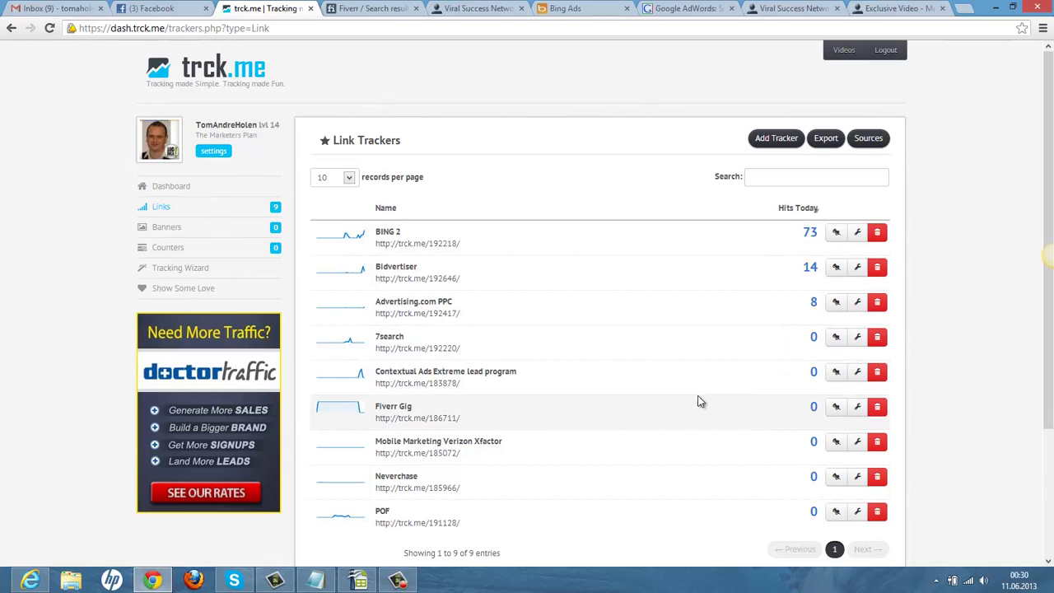
scroll(665, 432, down, 2)
scroll(665, 434, up, 2)
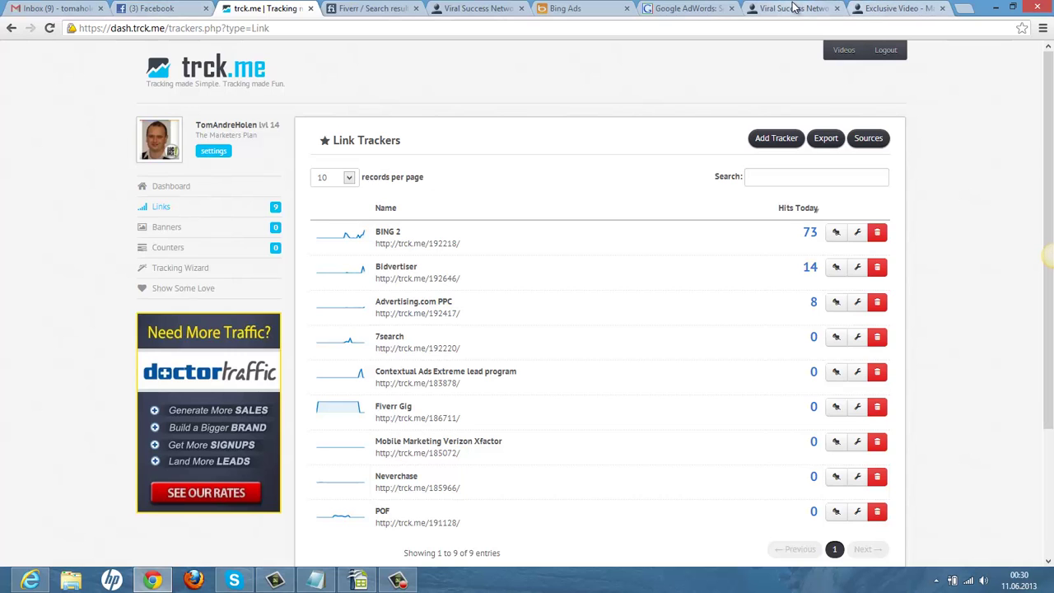
click(574, 10)
triple_click(377, 360)
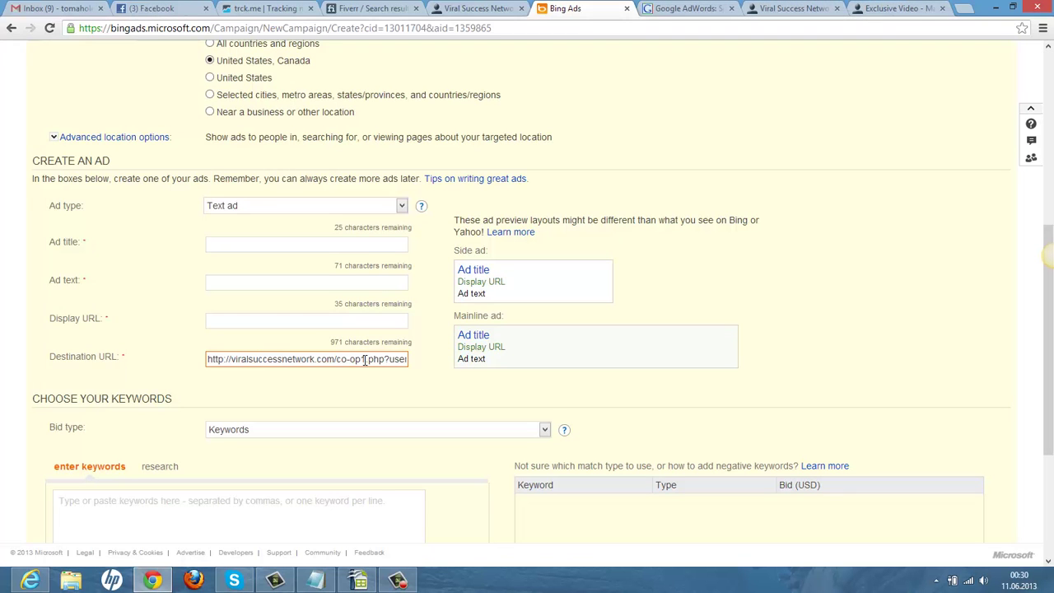
click(376, 412)
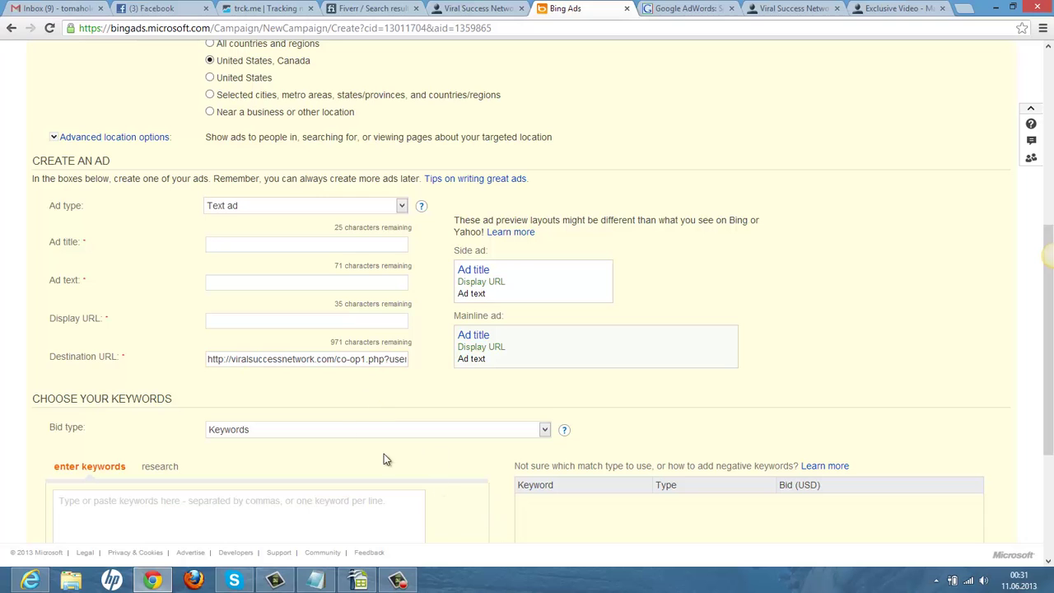
click(250, 362)
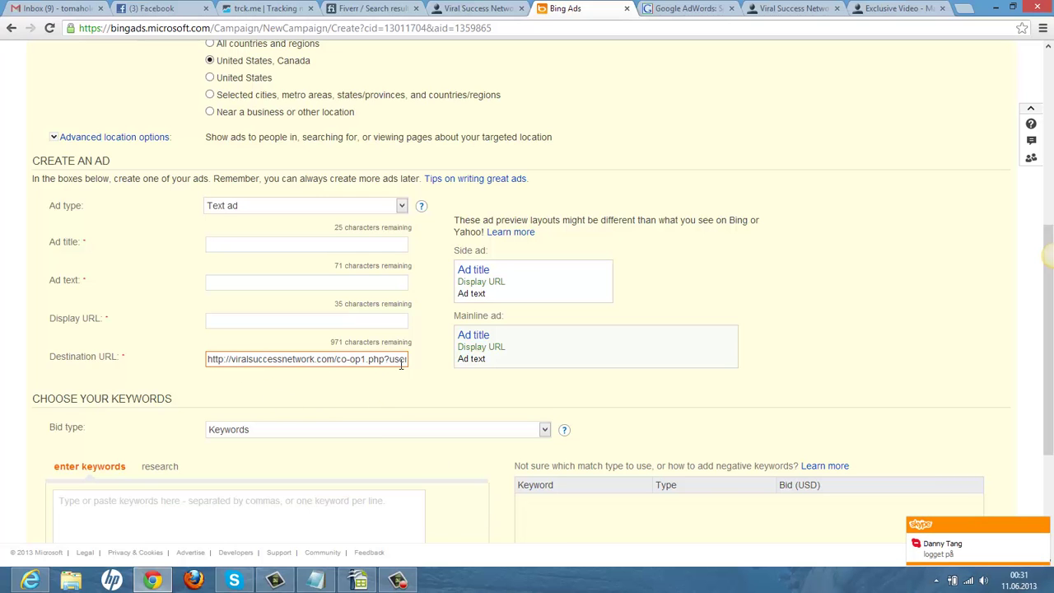
click(371, 327)
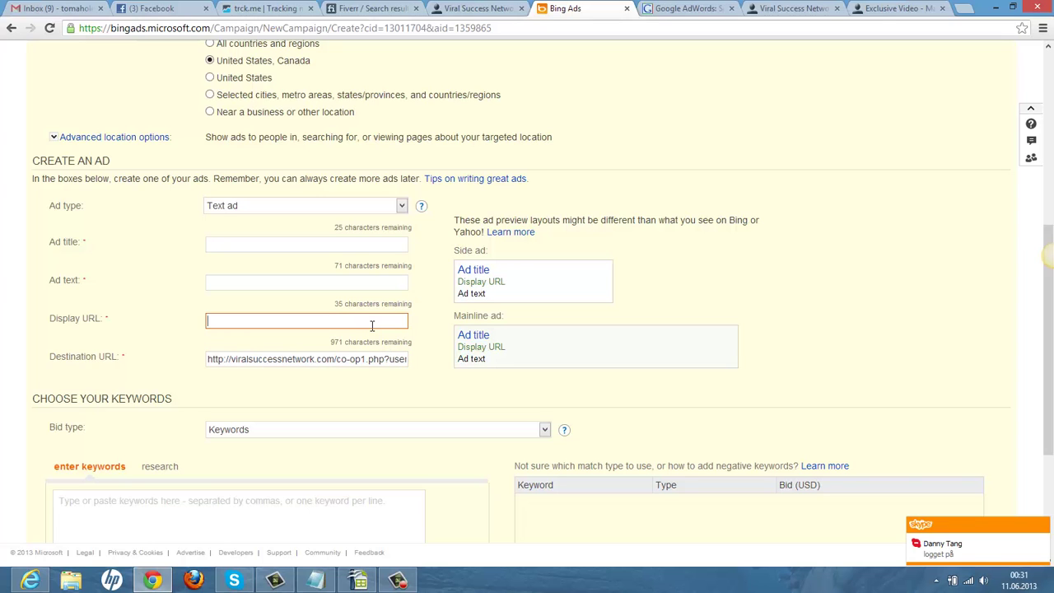
text(ww)
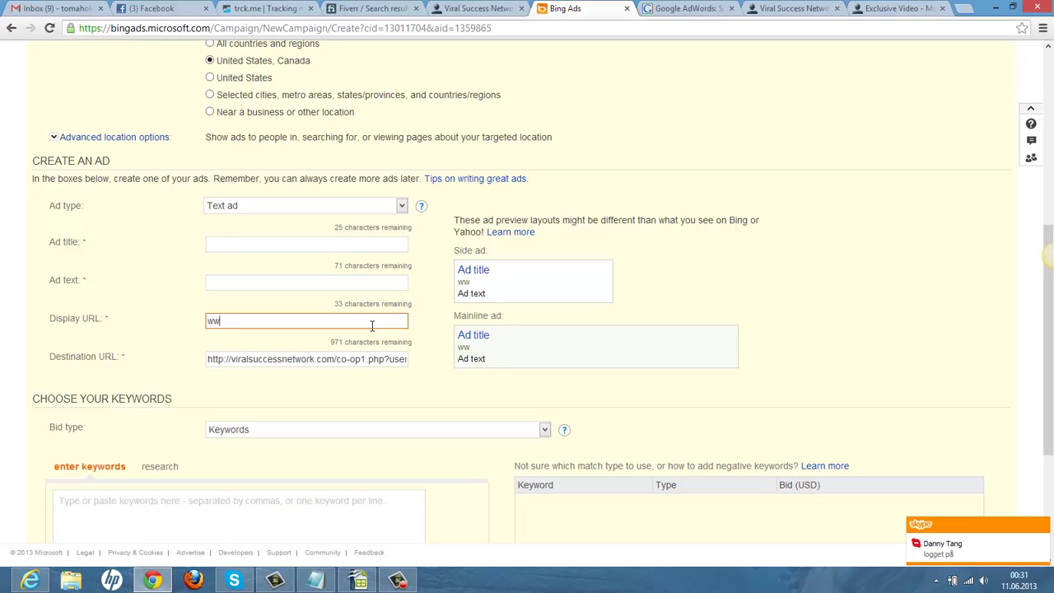
text(w.youmak)
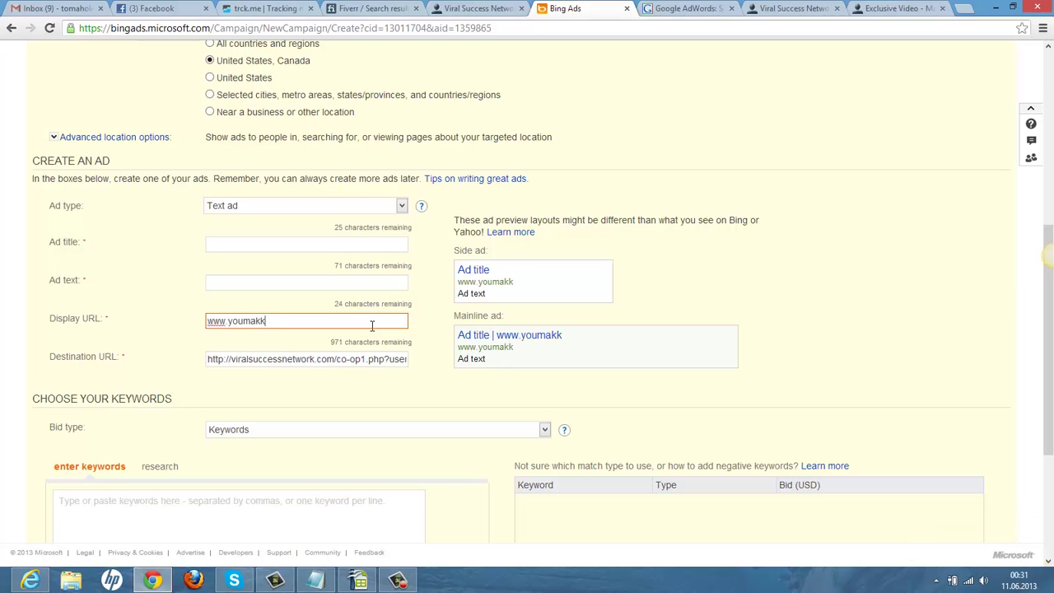
text(ethemoney.com)
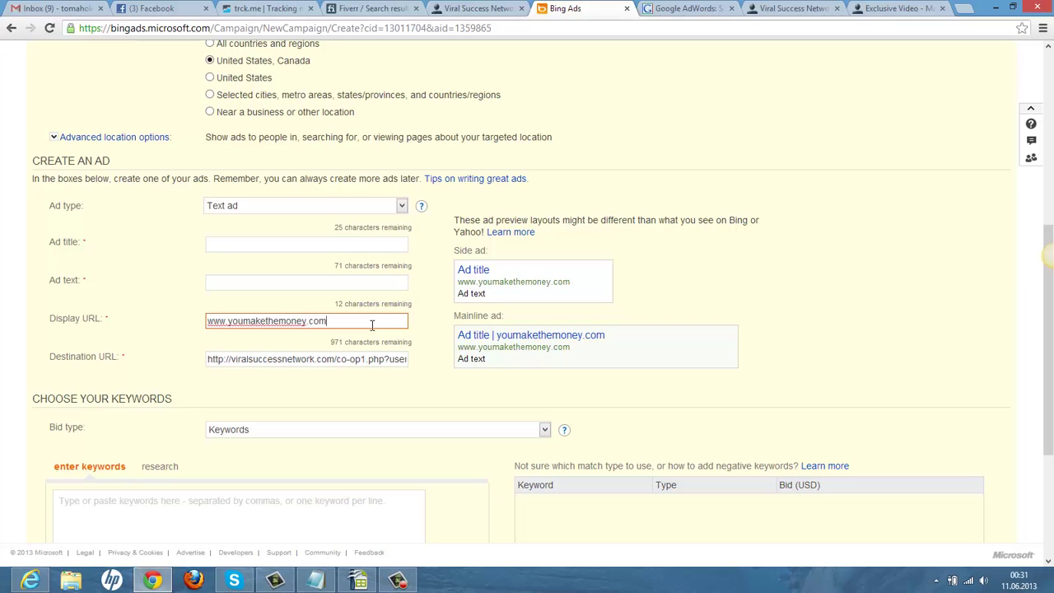
Step: Check the capture page's headline for wording and set the ad title to "$5000 Cash In Your Paypal"
click(301, 280)
click(285, 245)
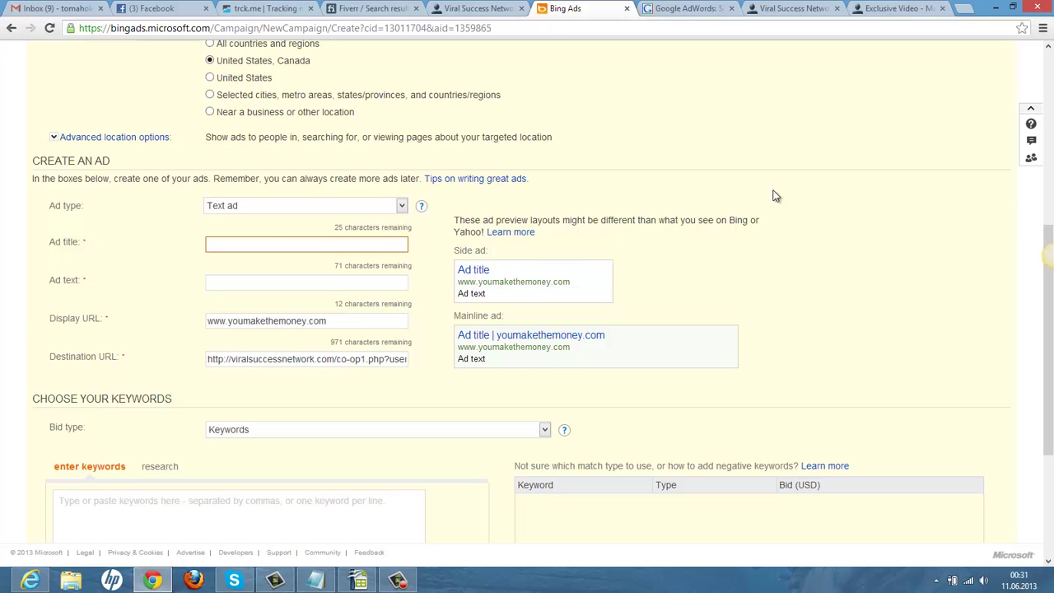
click(906, 10)
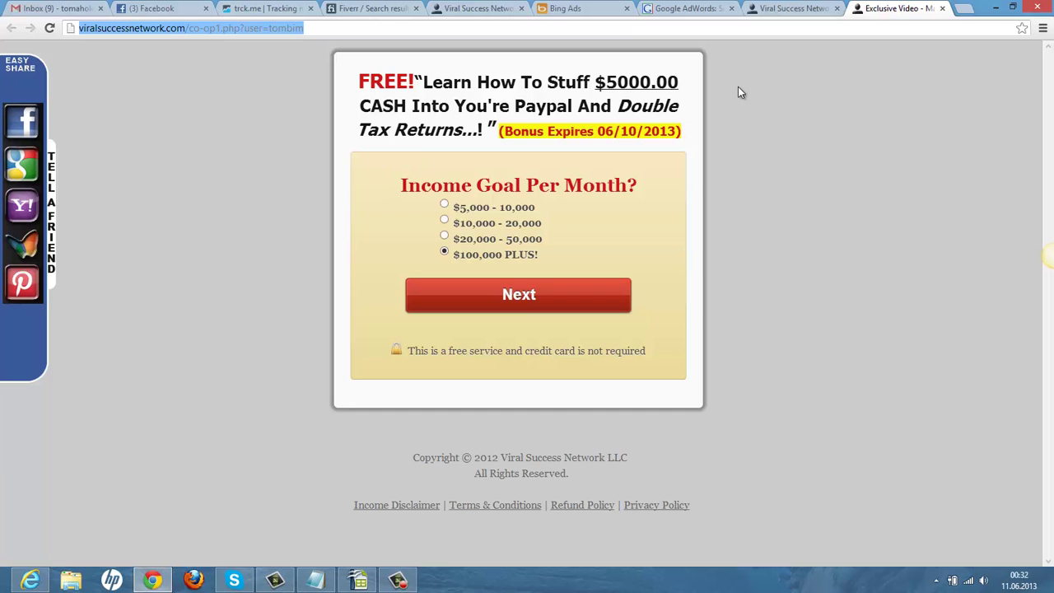
click(568, 8)
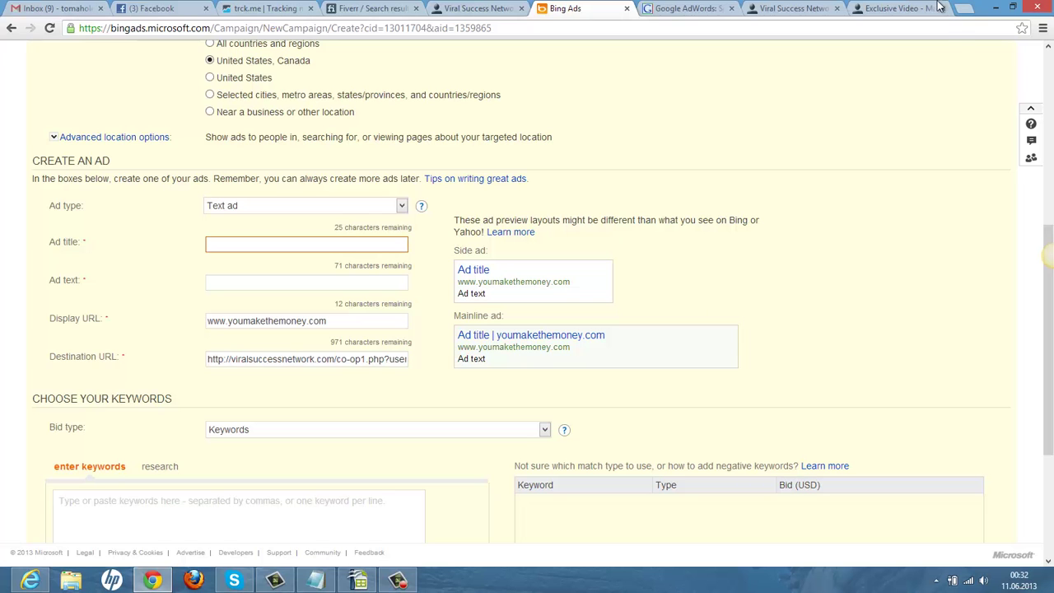
click(906, 9)
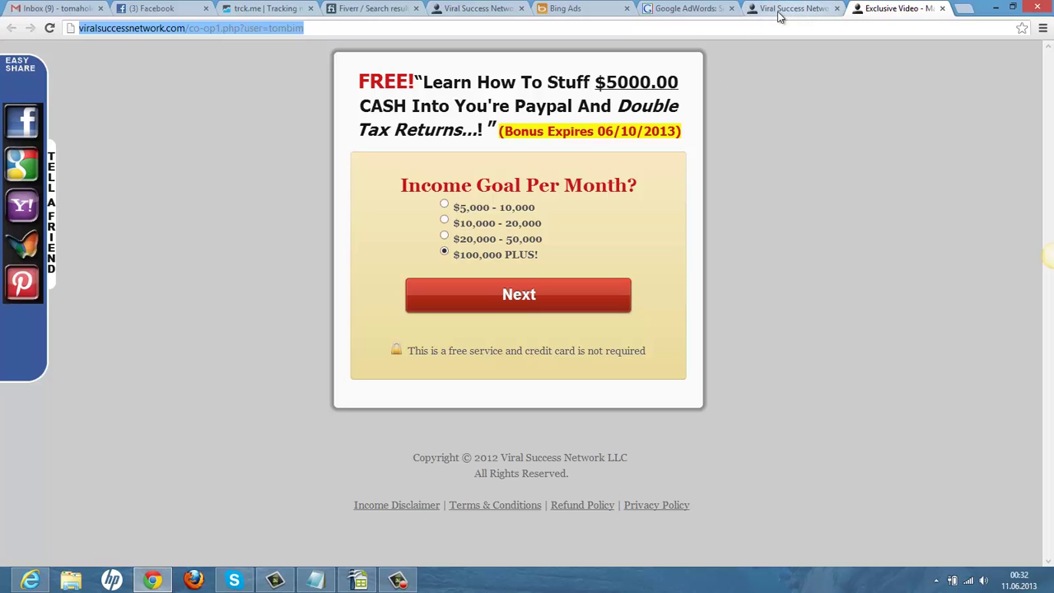
click(582, 8)
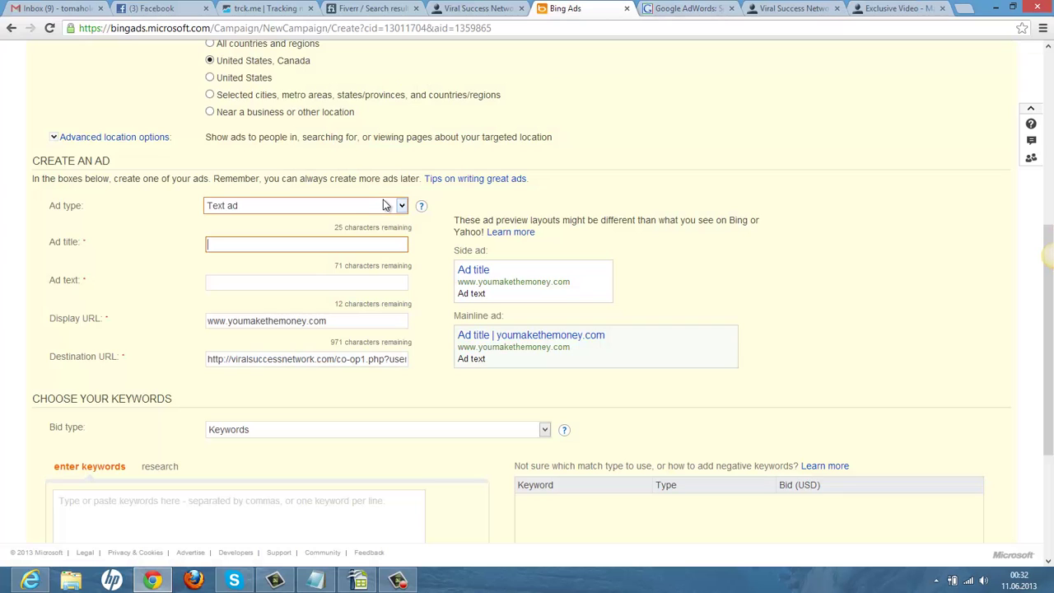
text($5000 Cash In Your Pa)
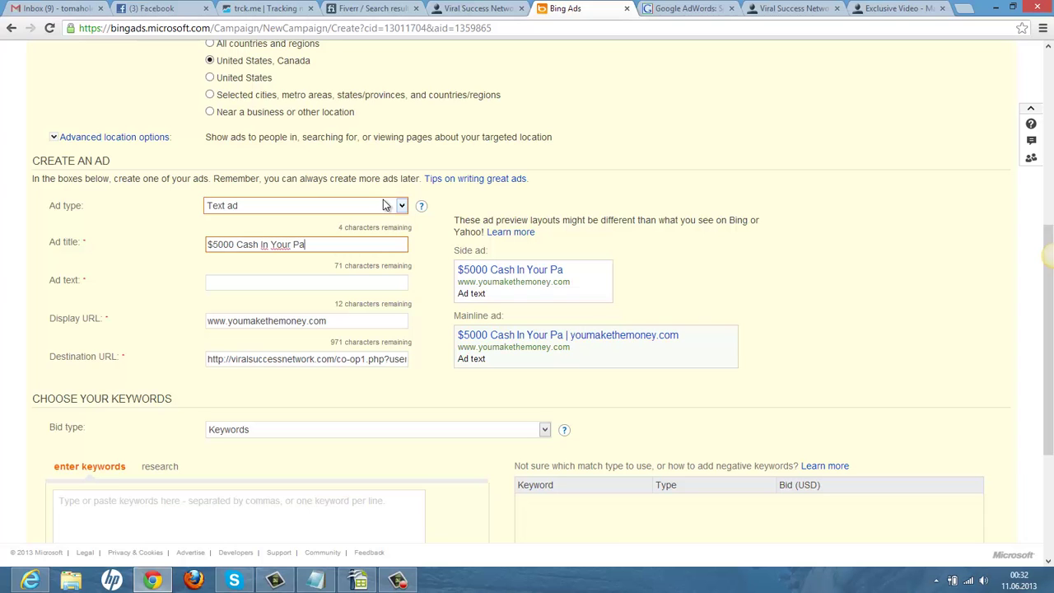
text(ypal)
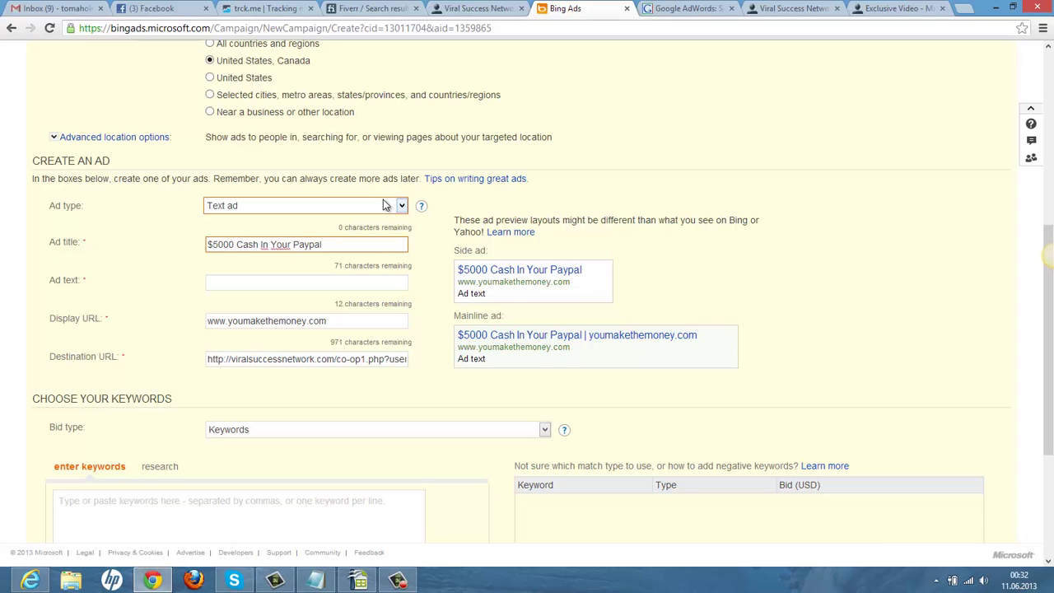
Step: Consult the capture page again and set the ad text to "Check Out The Free Video With Our Proven Method. Join Now!"
click(283, 286)
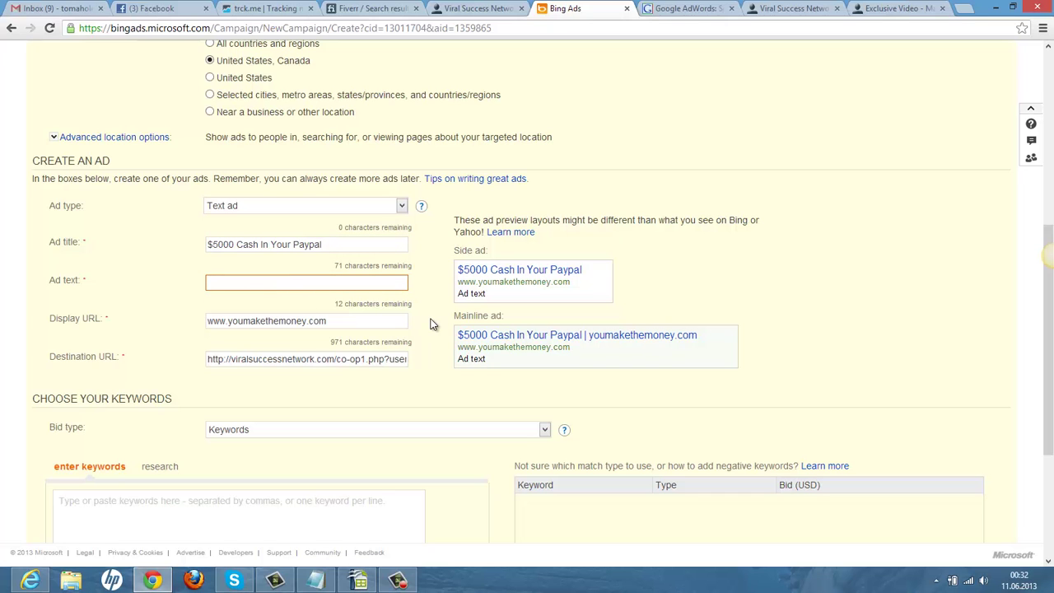
click(861, 10)
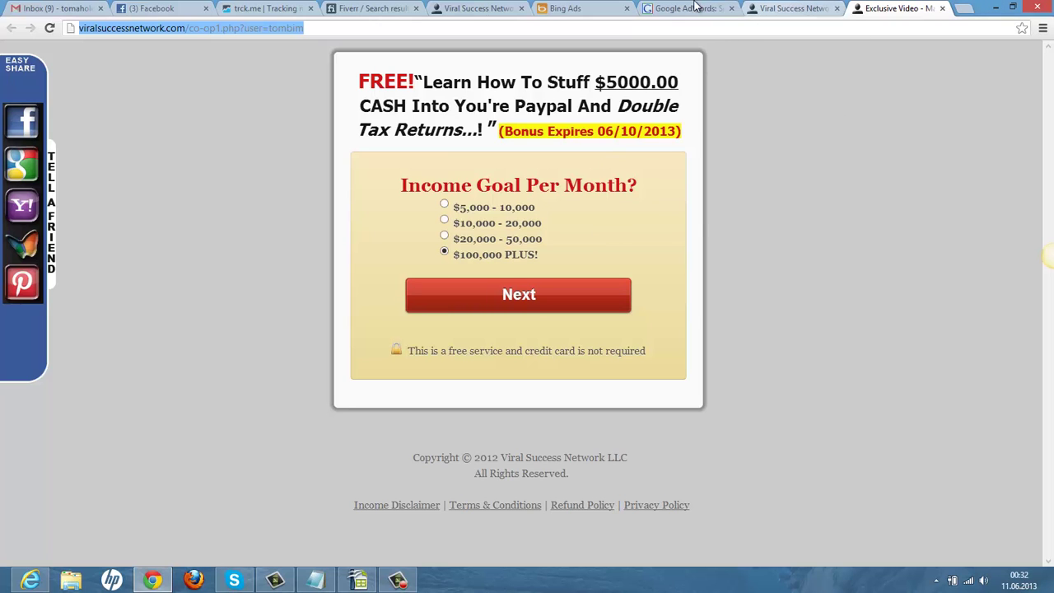
click(576, 9)
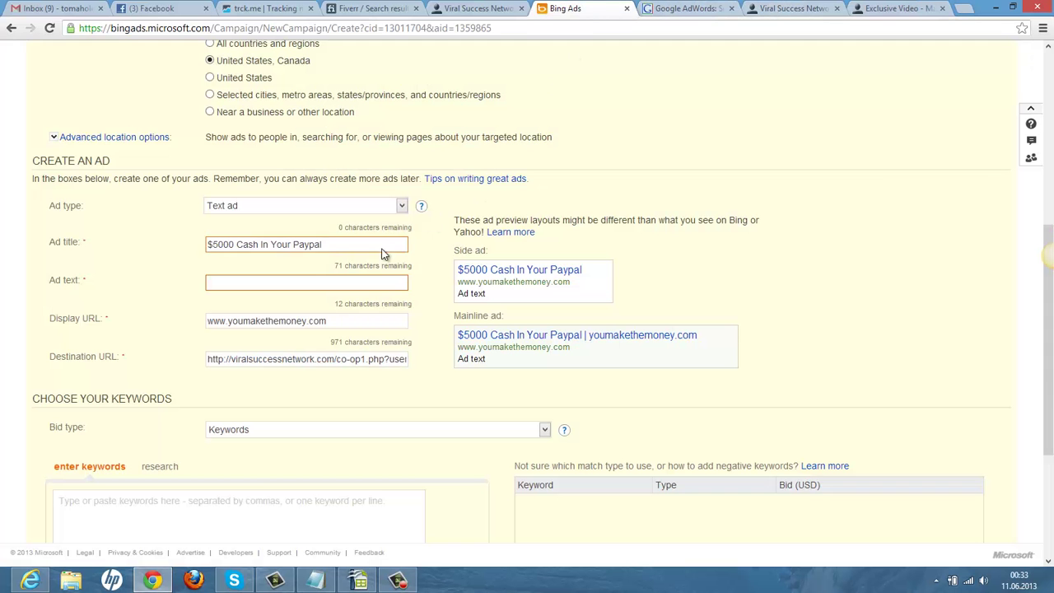
text(Check)
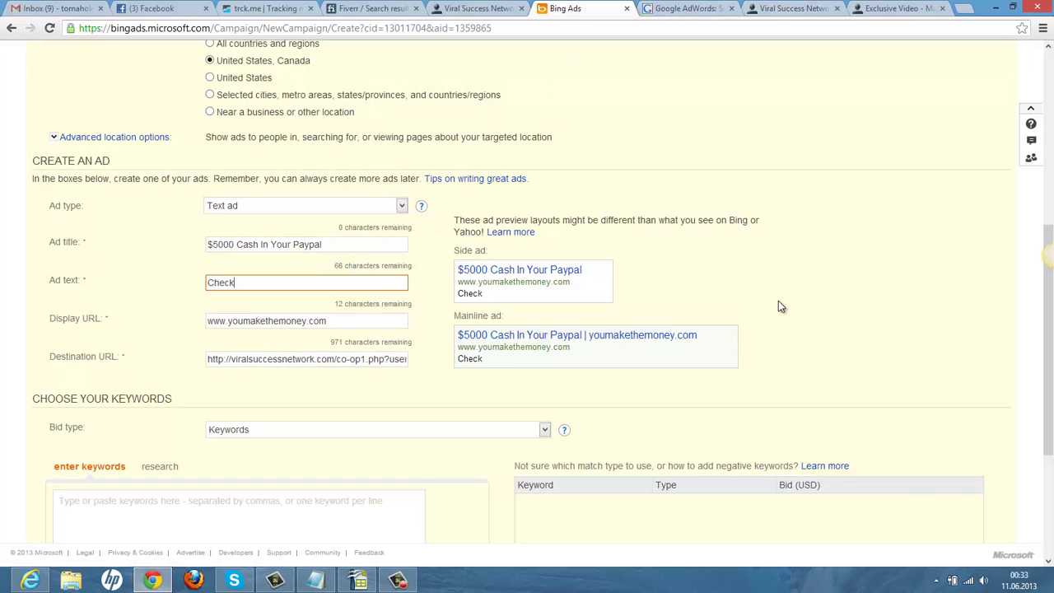
text( out the F)
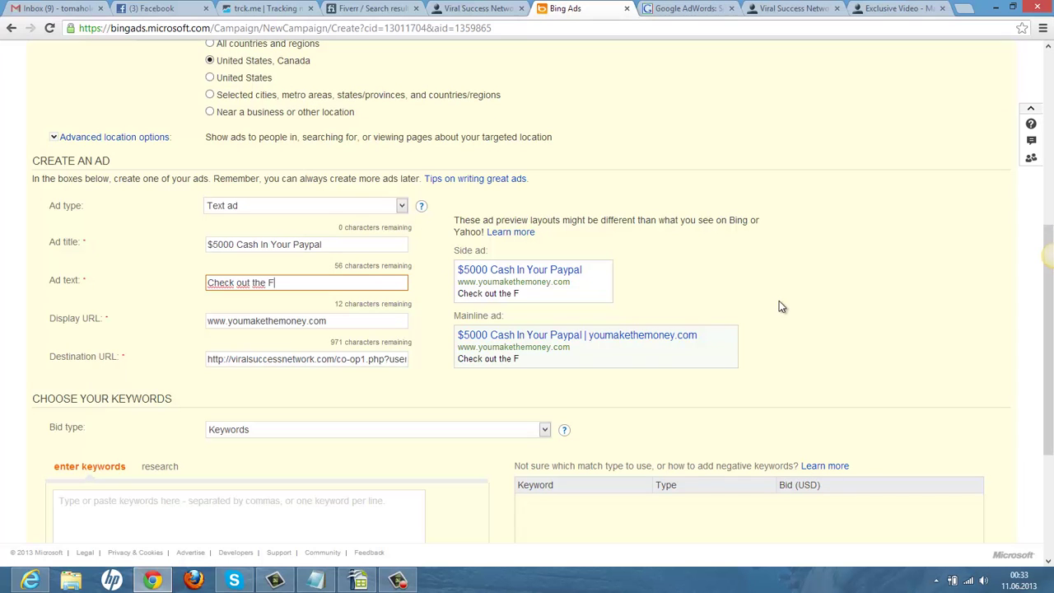
key(BackSpace)
key(BackSpace)
key(BackSpace)
key(BackSpace)
key(BackSpace)
key(BackSpace)
key(BackSpace)
key(BackSpace)
text(Out The F)
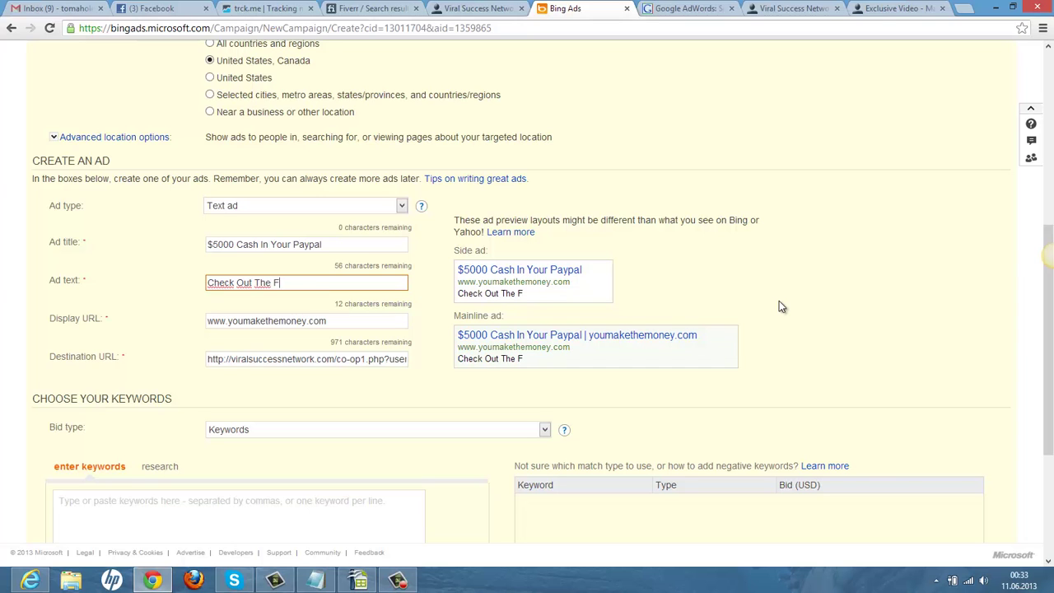
text(ree Video)
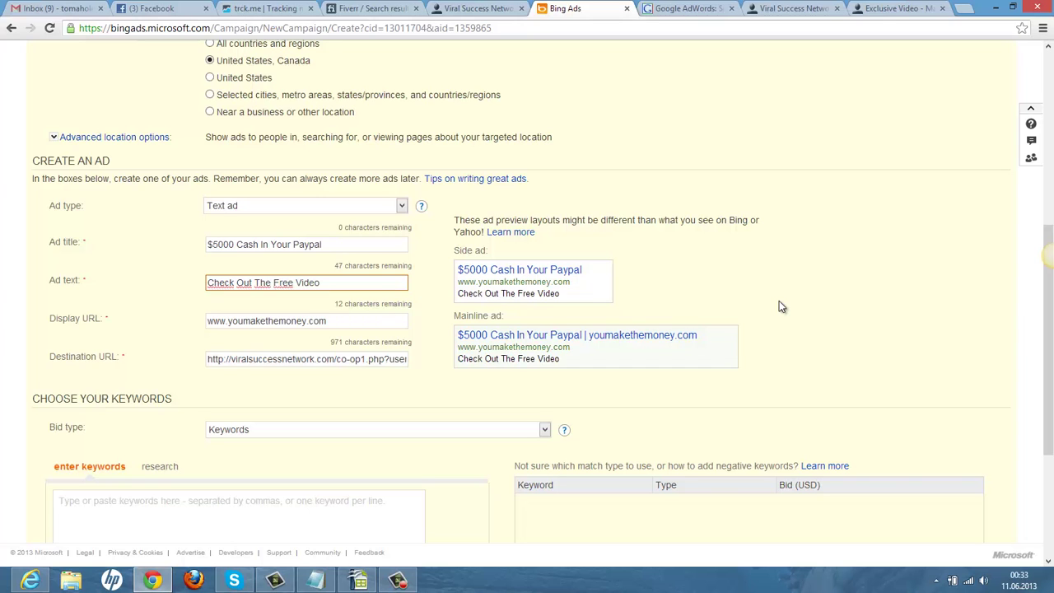
text( With ou)
key(BackSpace)
key(BackSpace)
text(Our)
text(en Method)
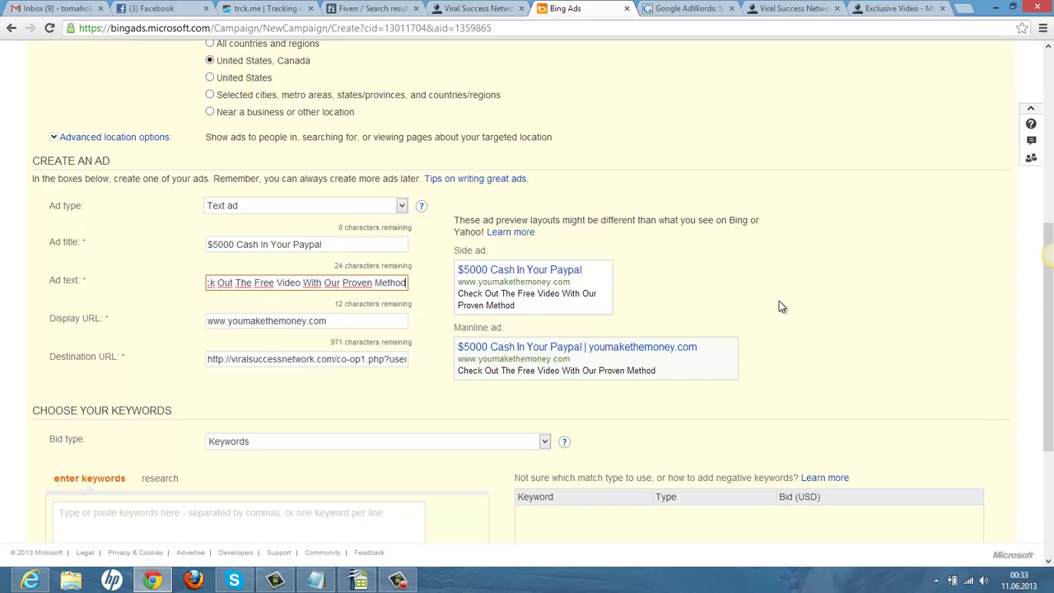
text(. Join Now!)
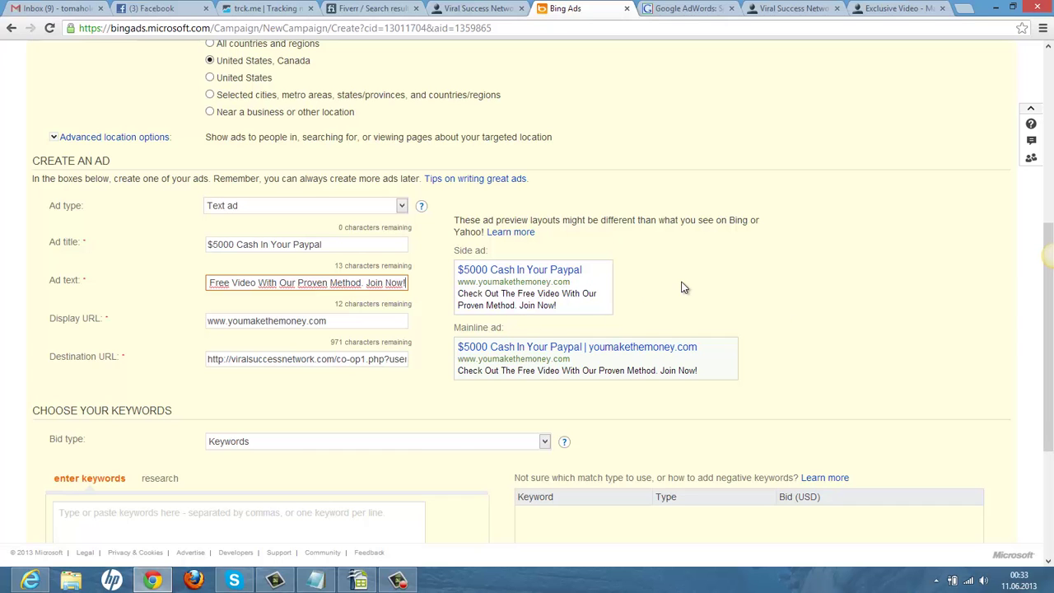
Step: Compare the ad with the capture page once more, then open keyword research in the campaign's keyword section
click(902, 8)
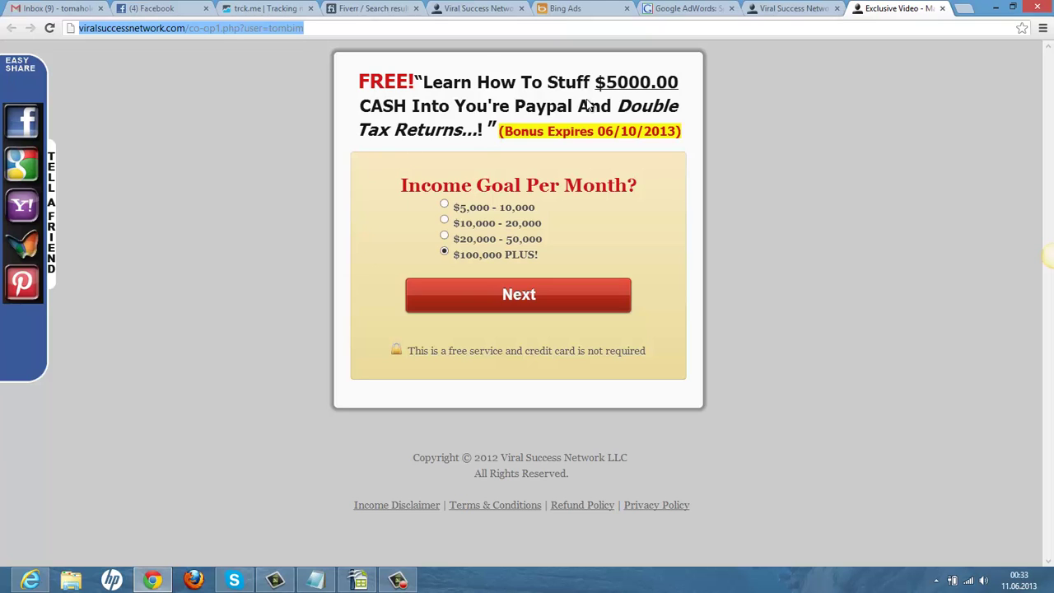
click(576, 8)
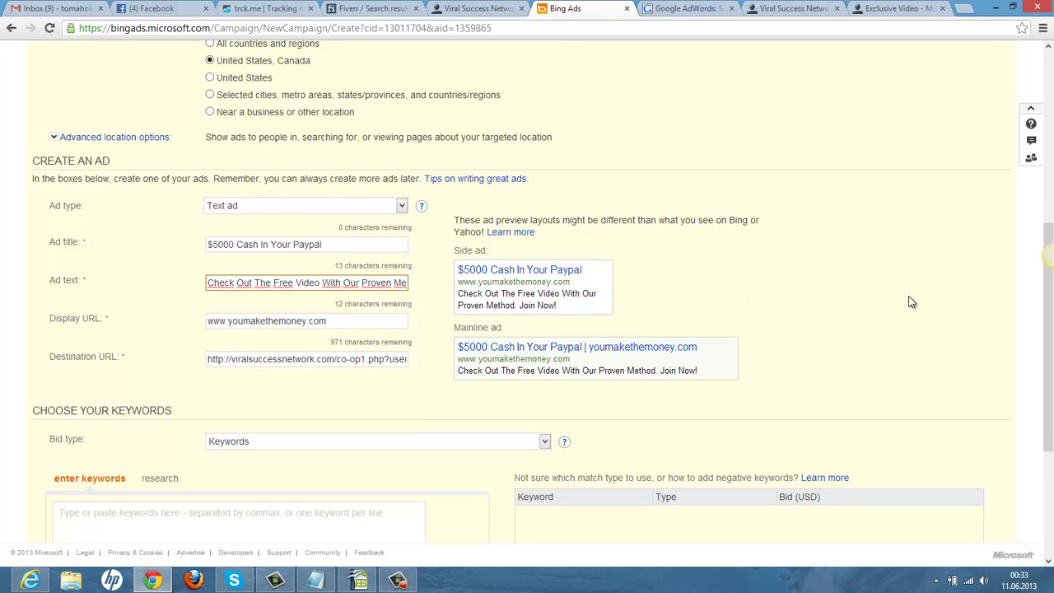
scroll(910, 303, down, 2)
click(292, 371)
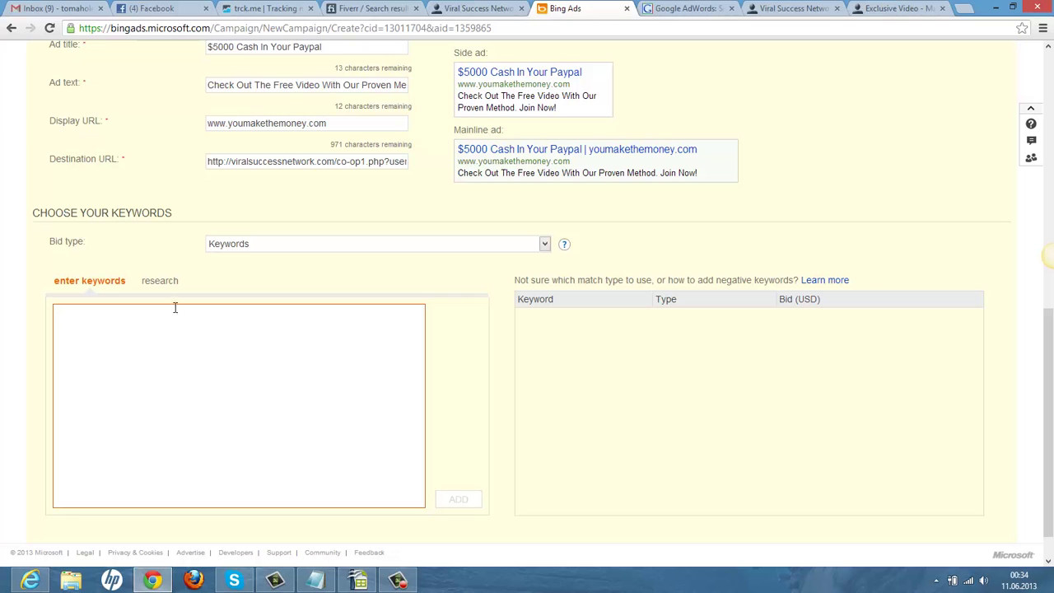
click(167, 283)
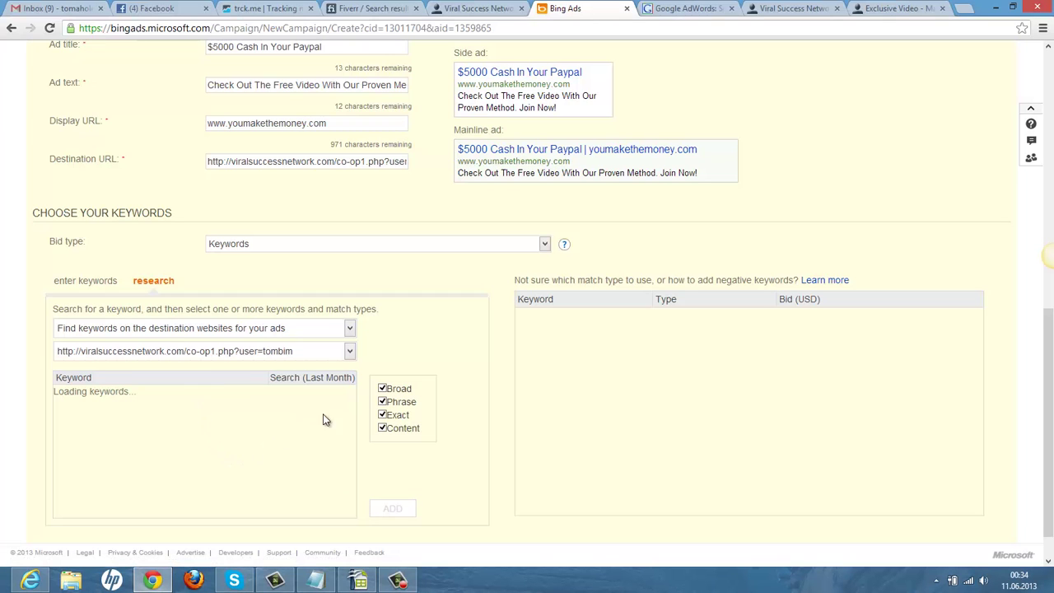
Step: Switch keyword research to finding keywords containing a word or phrase and search for "make money online"
scroll(422, 391, down, 1)
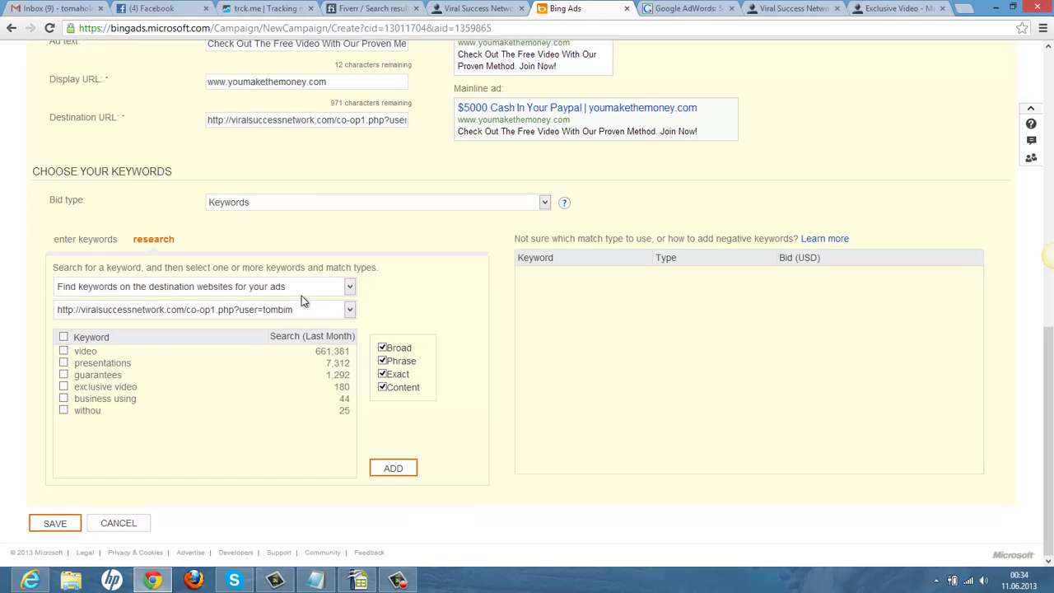
click(347, 288)
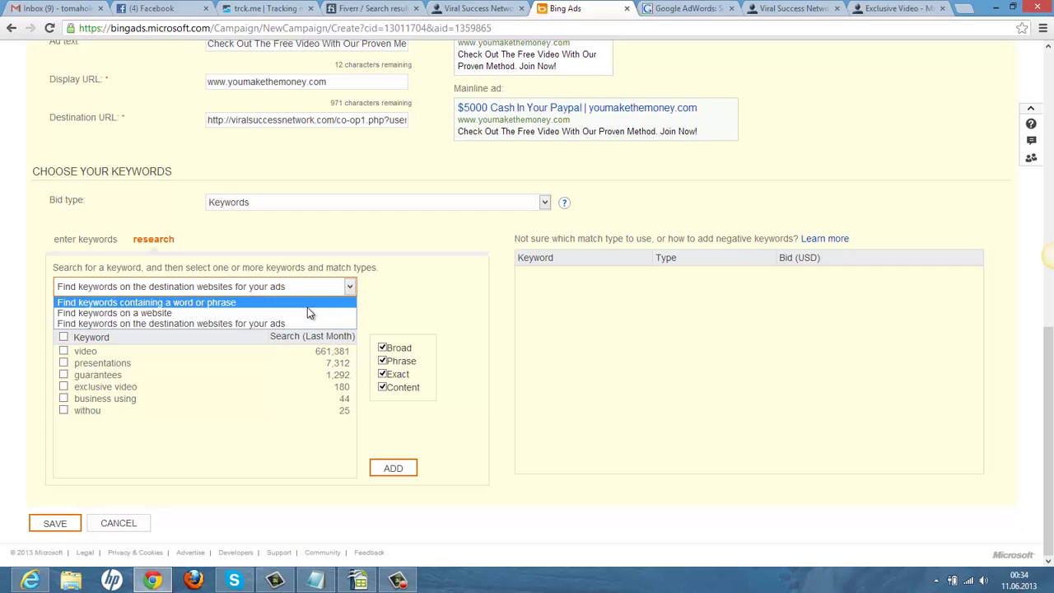
click(307, 305)
click(167, 308)
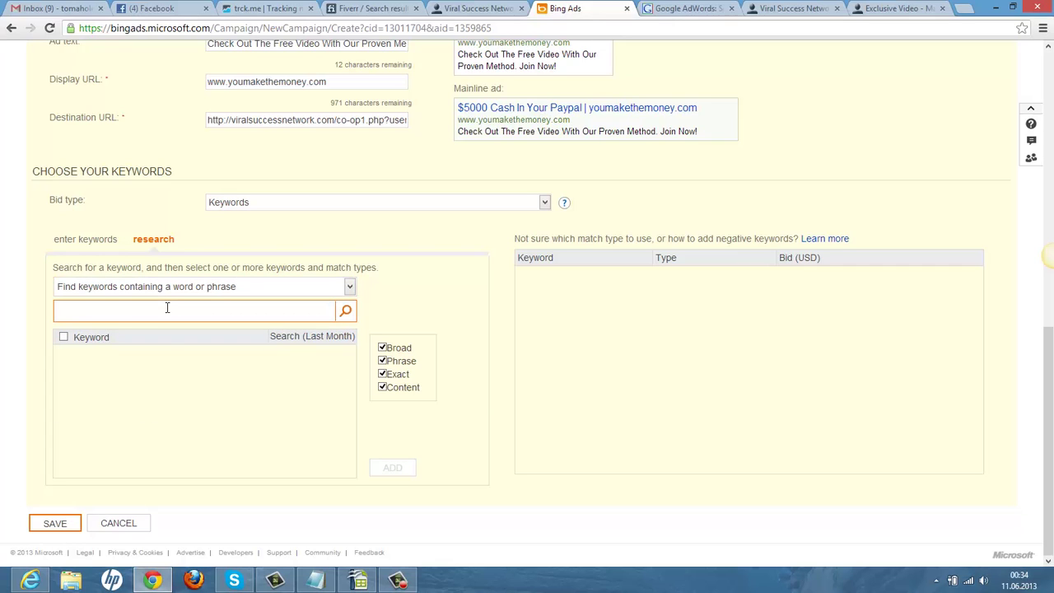
text(make money online)
click(346, 310)
Step: Restrict the match types to Exact only and run the "make money online" keyword search
click(383, 387)
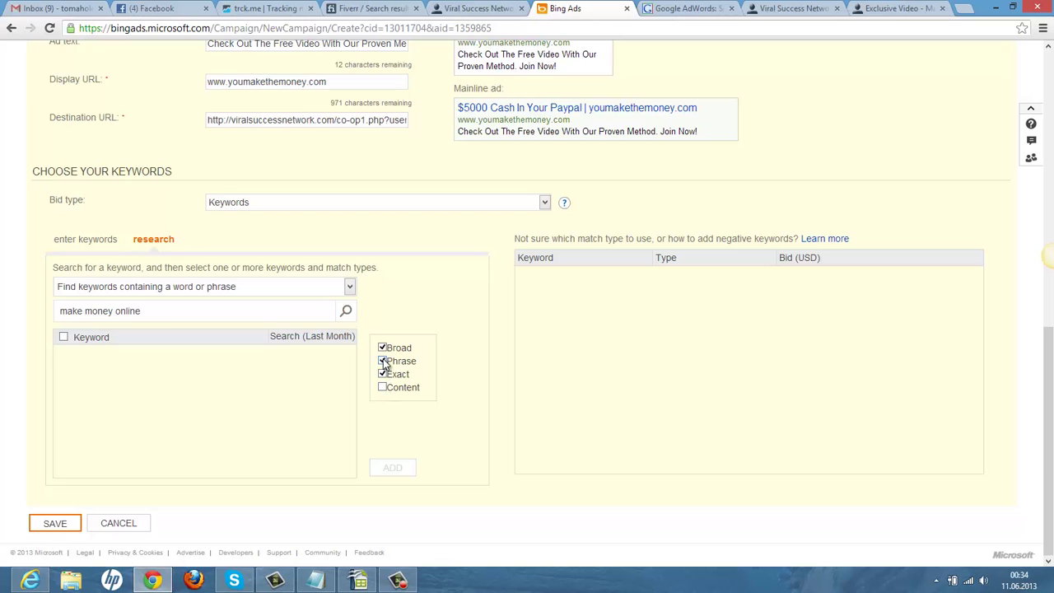
click(383, 348)
click(346, 311)
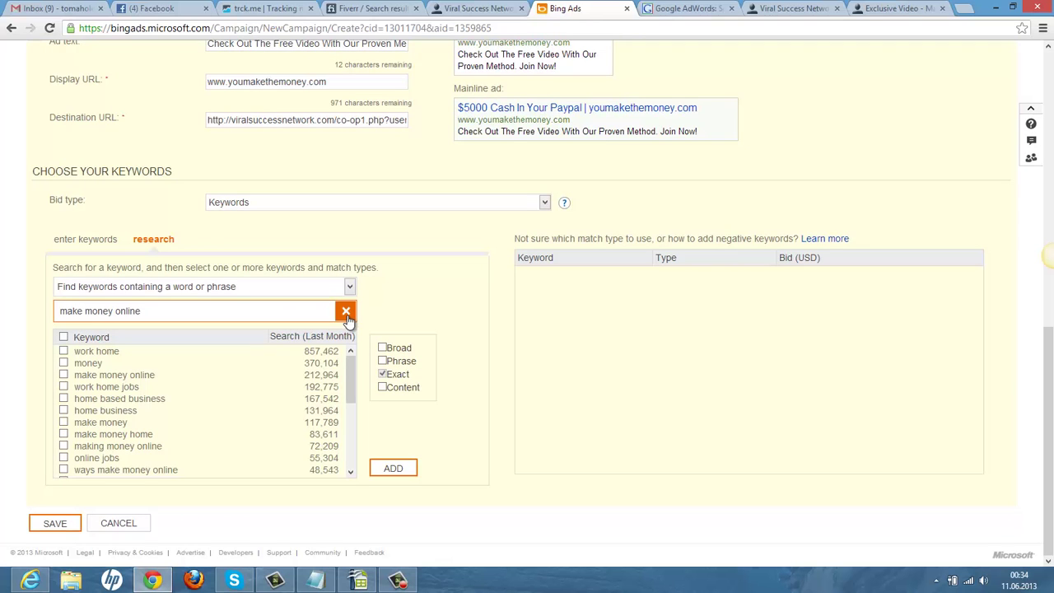
Step: Select all the suggested keywords and add them to the campaign's keyword list as exact match
scroll(219, 389, down, 2)
scroll(221, 393, up, 5)
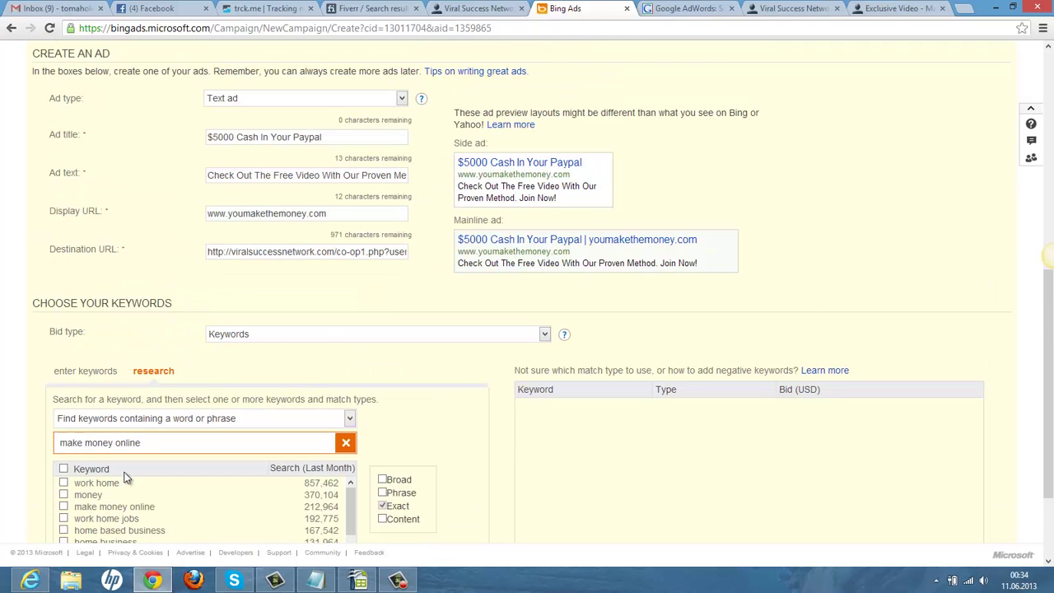
scroll(462, 459, down, 1)
scroll(462, 459, down, 1)
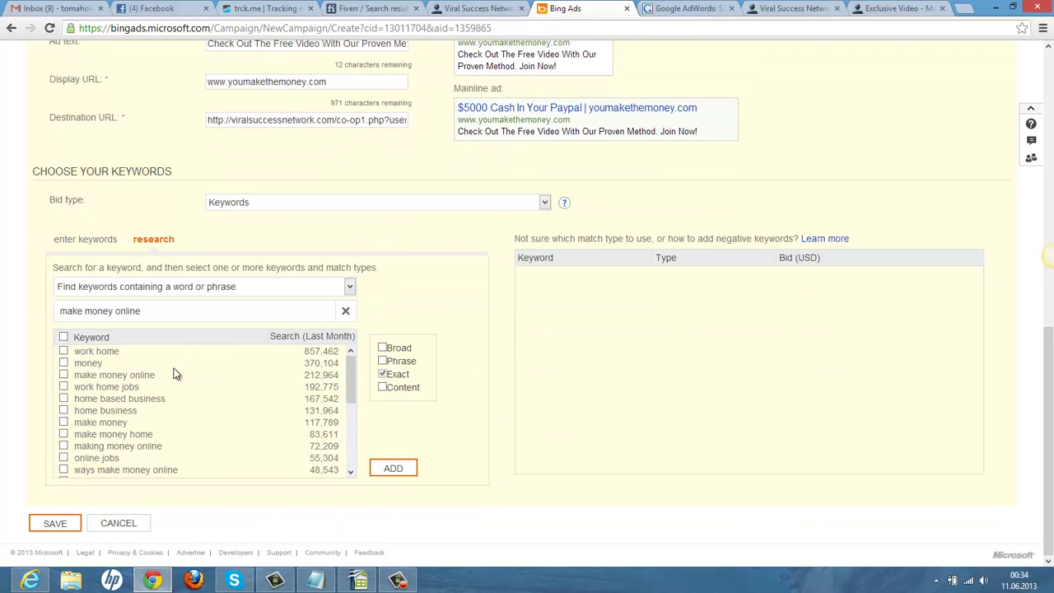
click(65, 338)
scroll(226, 412, down, 3)
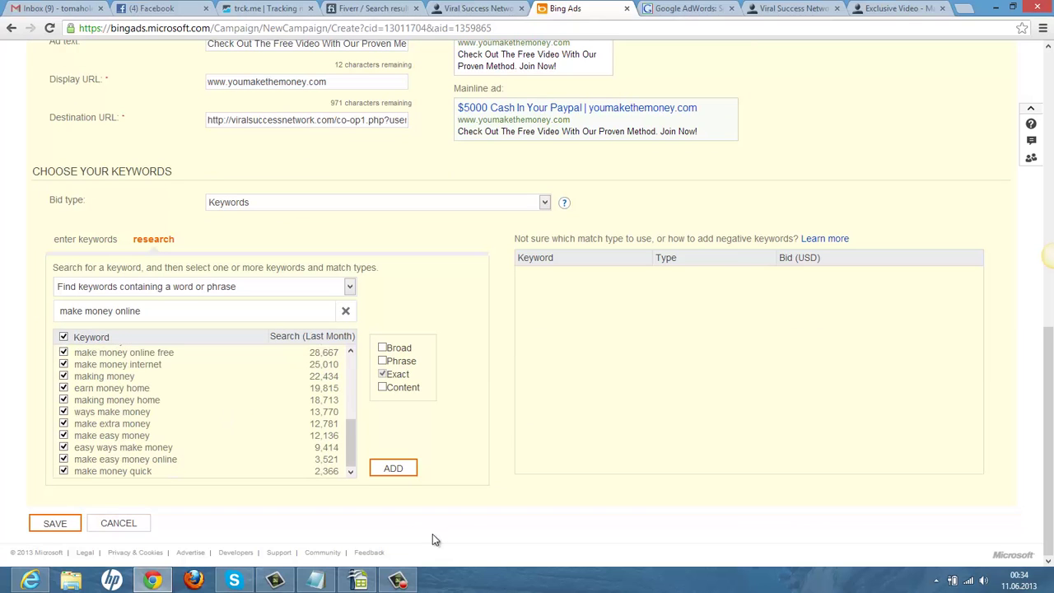
click(402, 469)
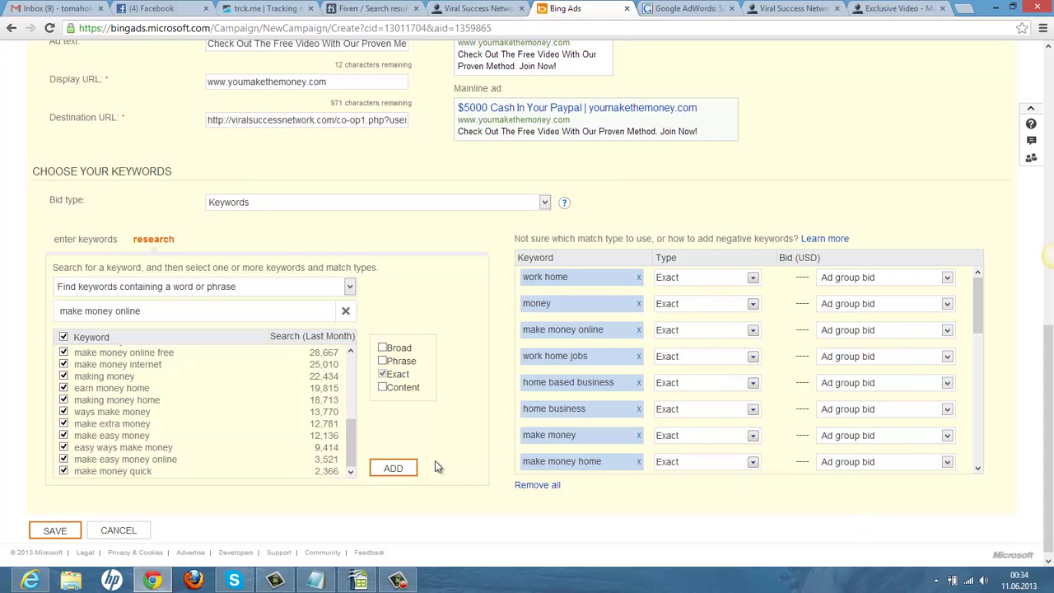
Step: Switch the campaign's keyword section to manual keyword entry and go to the Google AdWords keyword tool
click(87, 240)
click(64, 336)
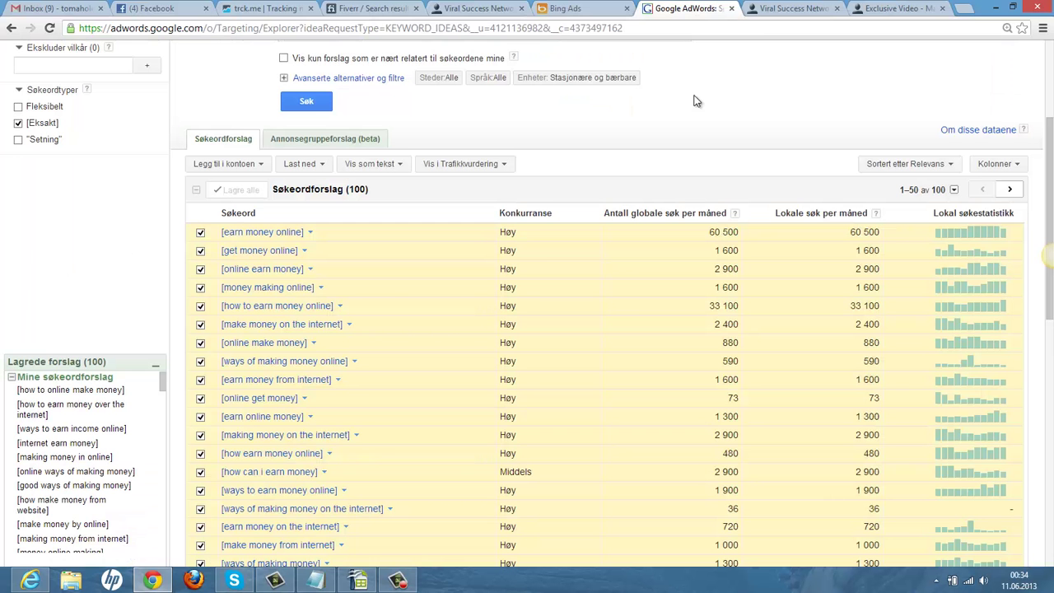
click(679, 8)
scroll(604, 366, up, 3)
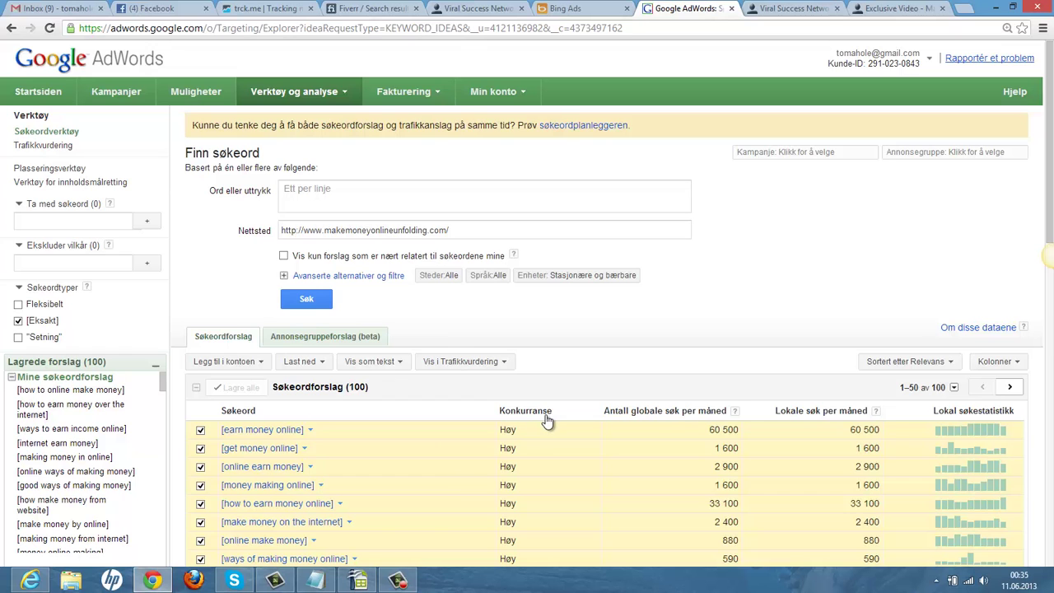
Step: Open google.com in a new browser tab and search for "make money from home"
click(968, 9)
text(google.com)
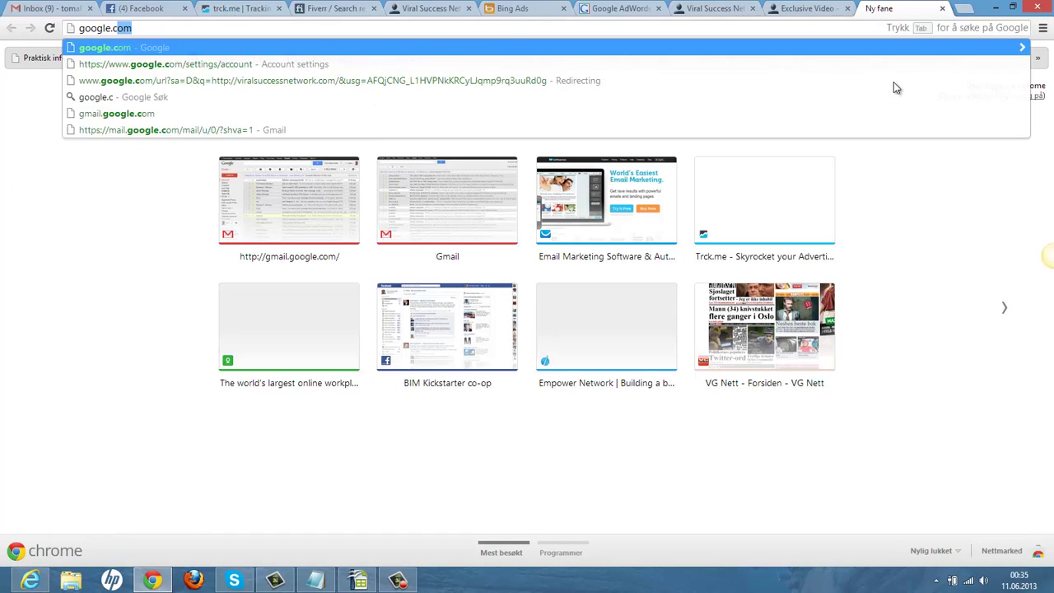
key(Return)
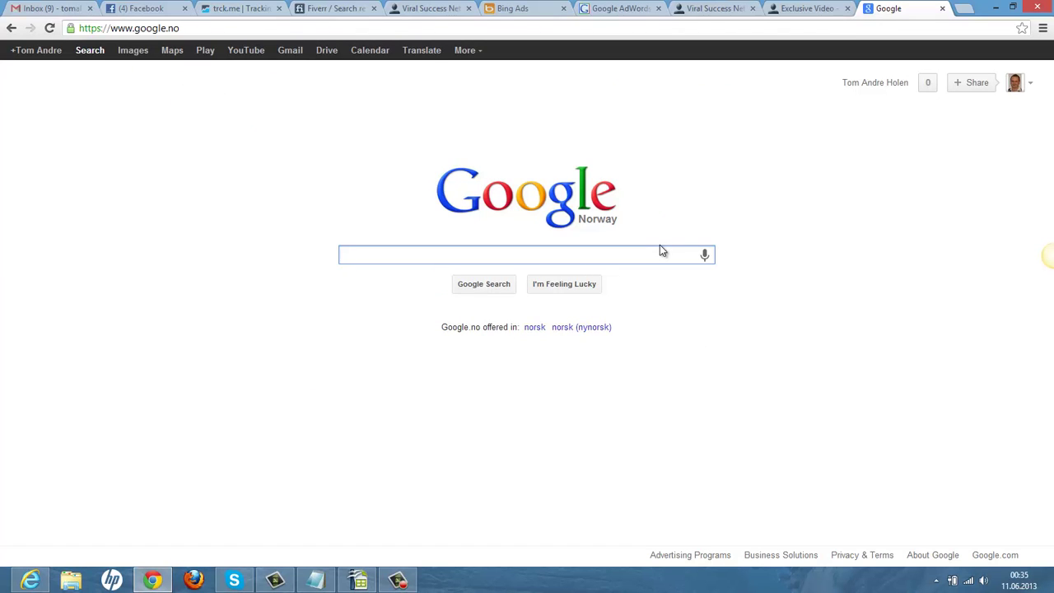
text(make money from ho)
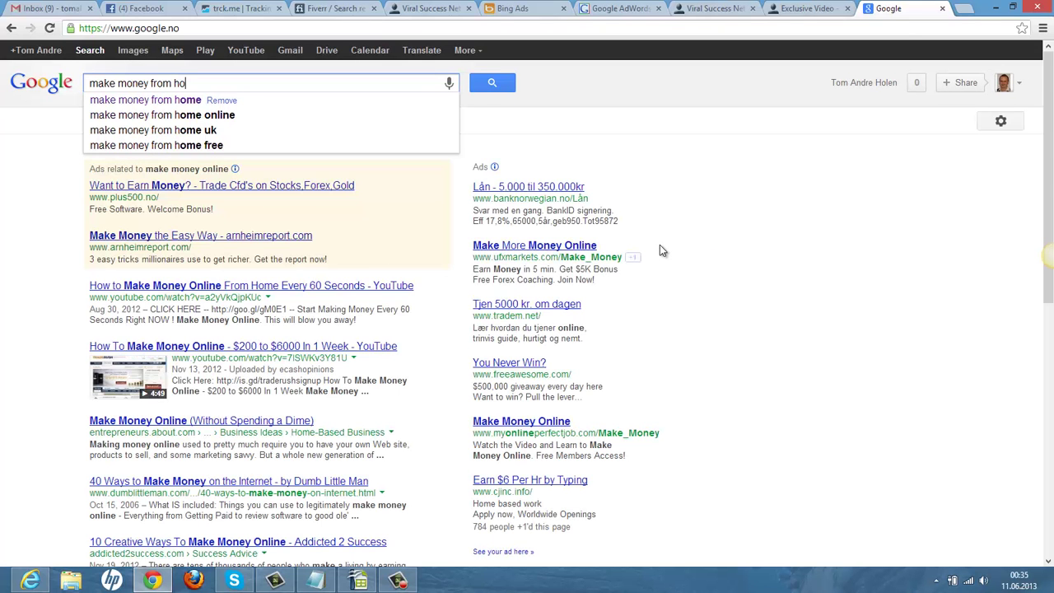
text(me)
key(Return)
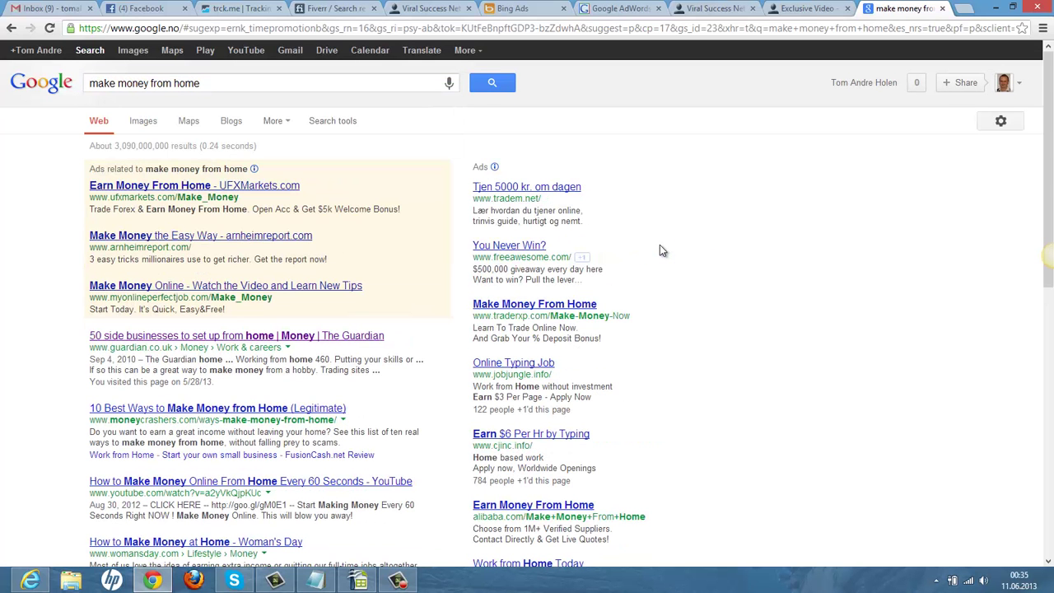
Step: Open the search result "10 Best Ways to Make Money from Home (Legitimate)" and copy the page's address
scroll(392, 441, down, 1)
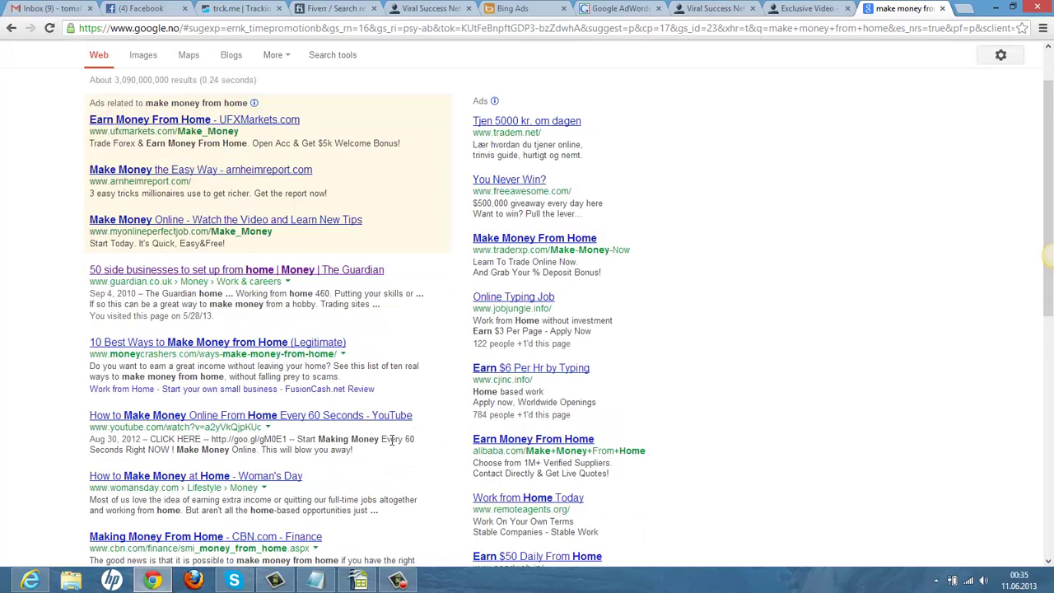
scroll(392, 441, down, 1)
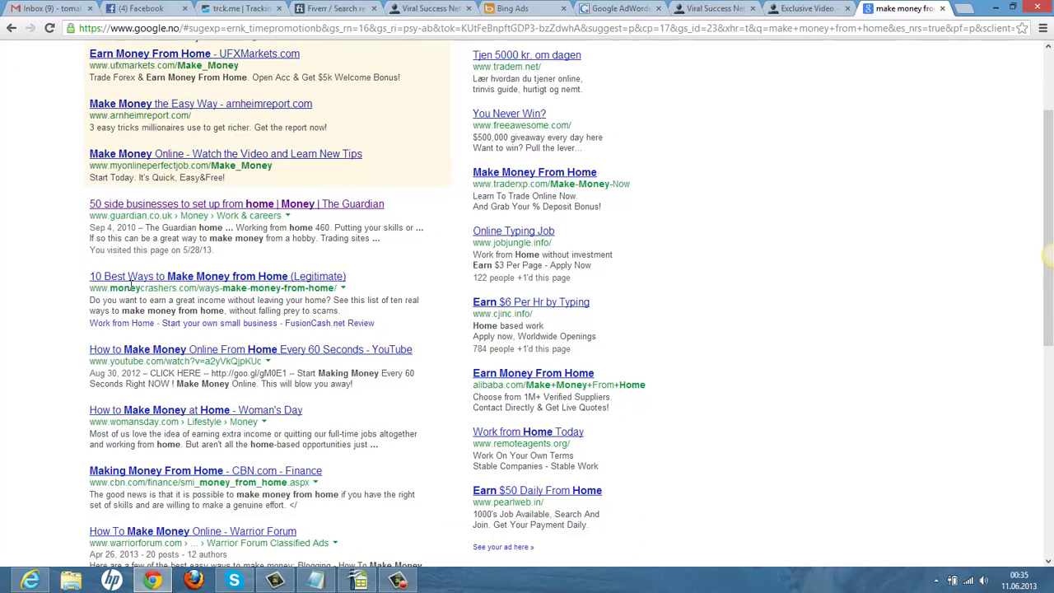
click(212, 286)
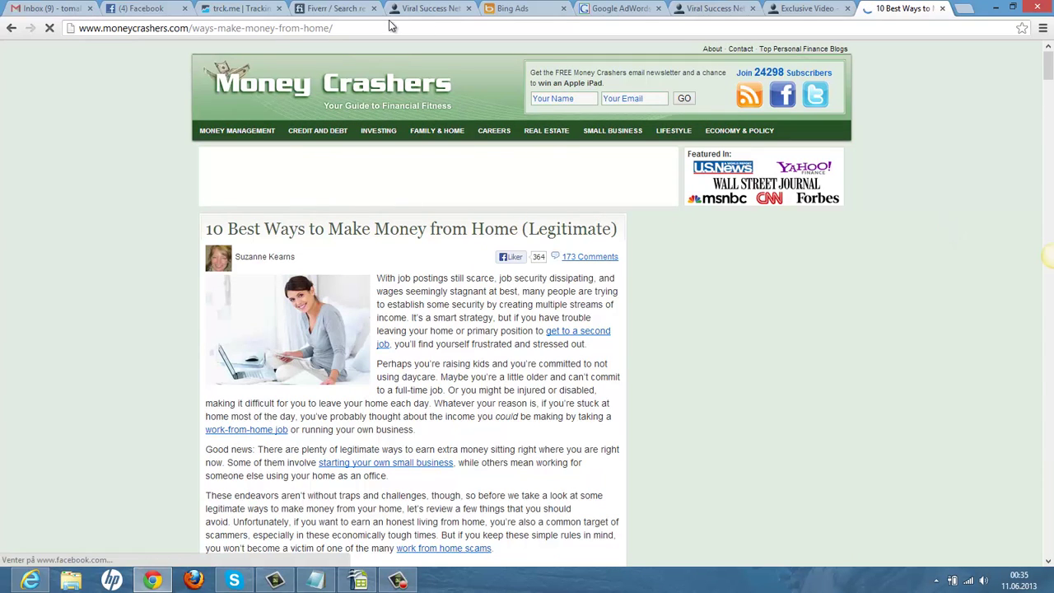
click(330, 28)
right_click(329, 28)
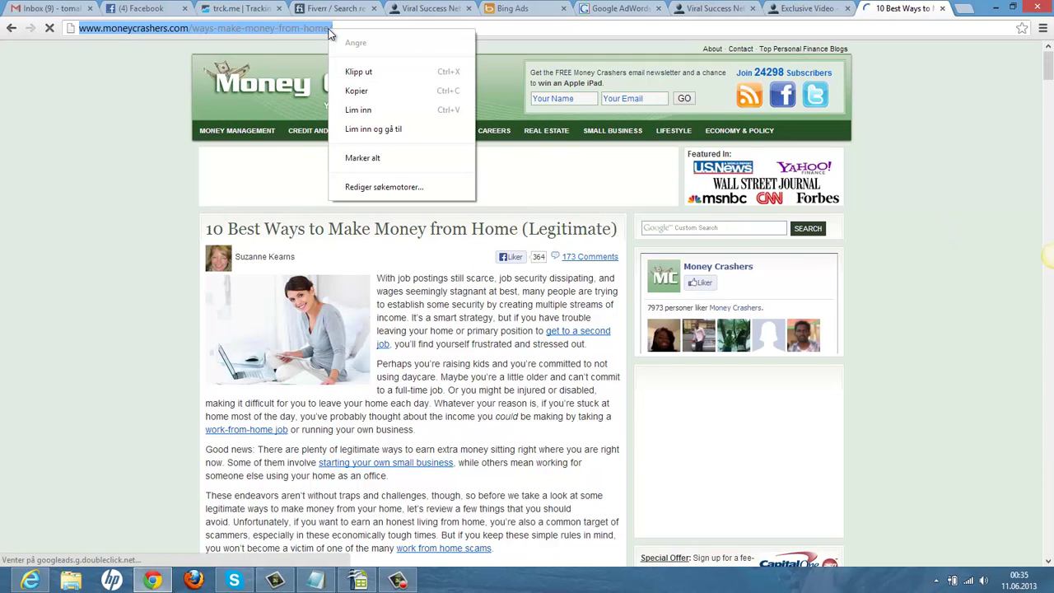
click(376, 92)
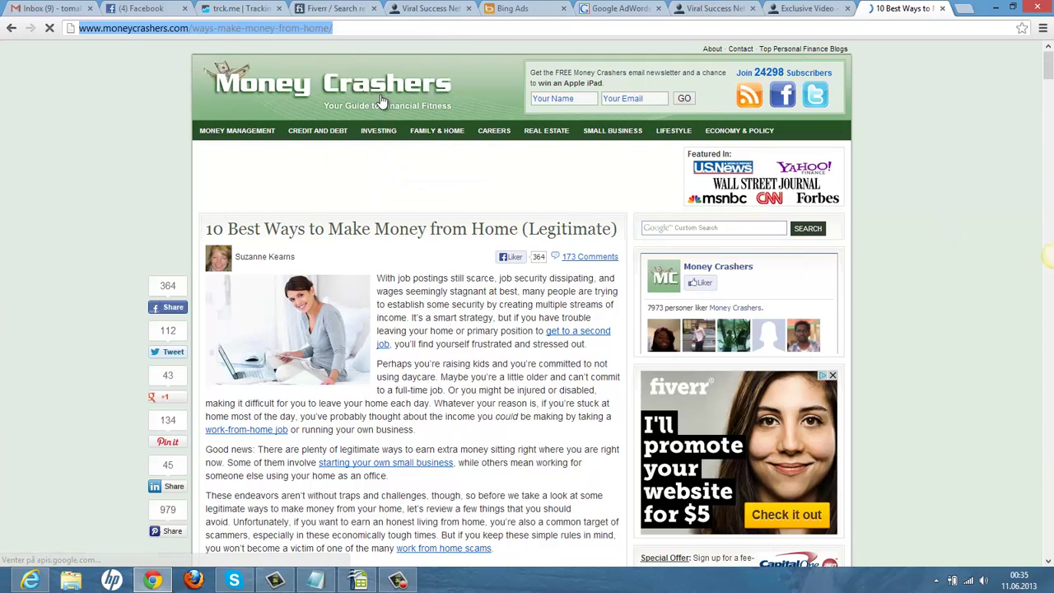
click(613, 8)
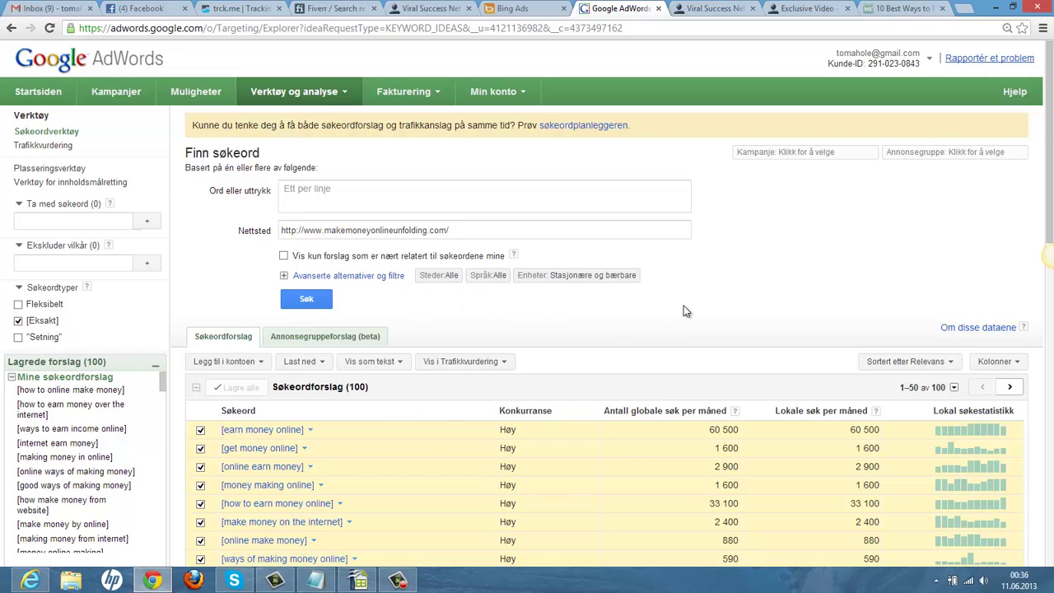
scroll(683, 306, down, 3)
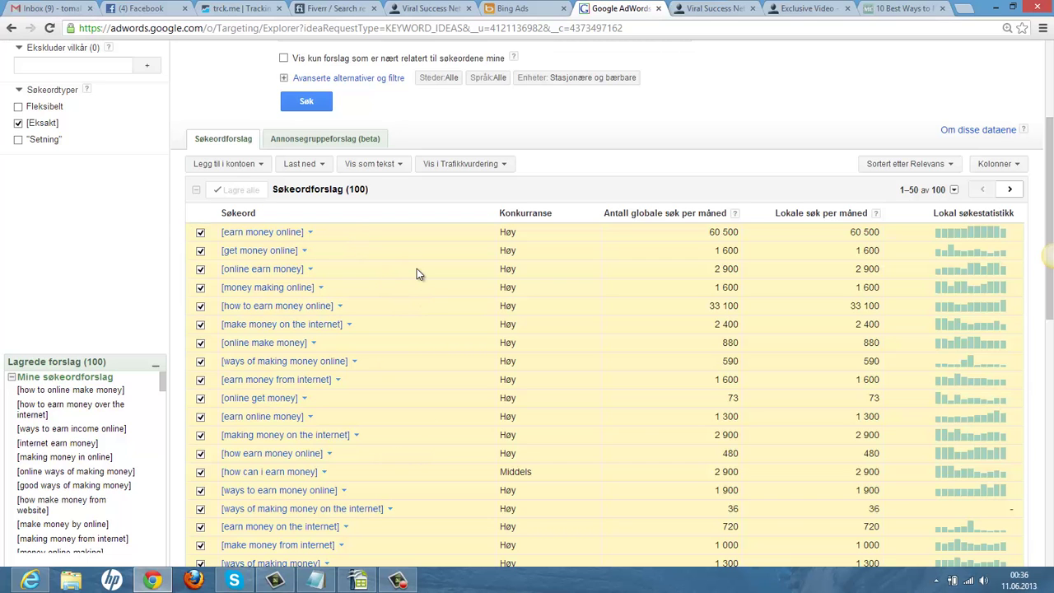
scroll(417, 273, down, 5)
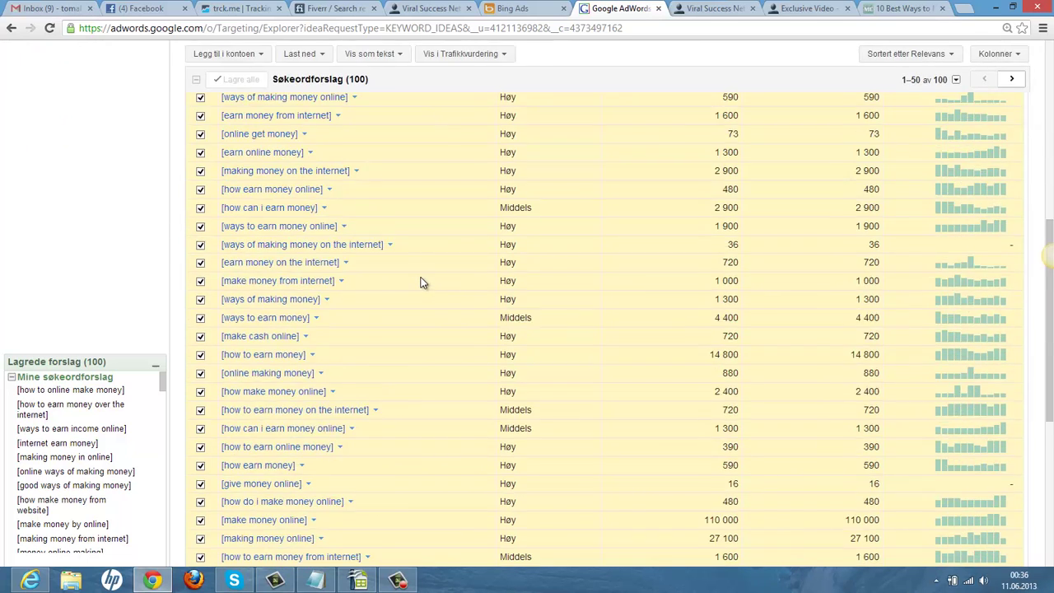
scroll(420, 283, down, 2)
scroll(422, 297, up, 5)
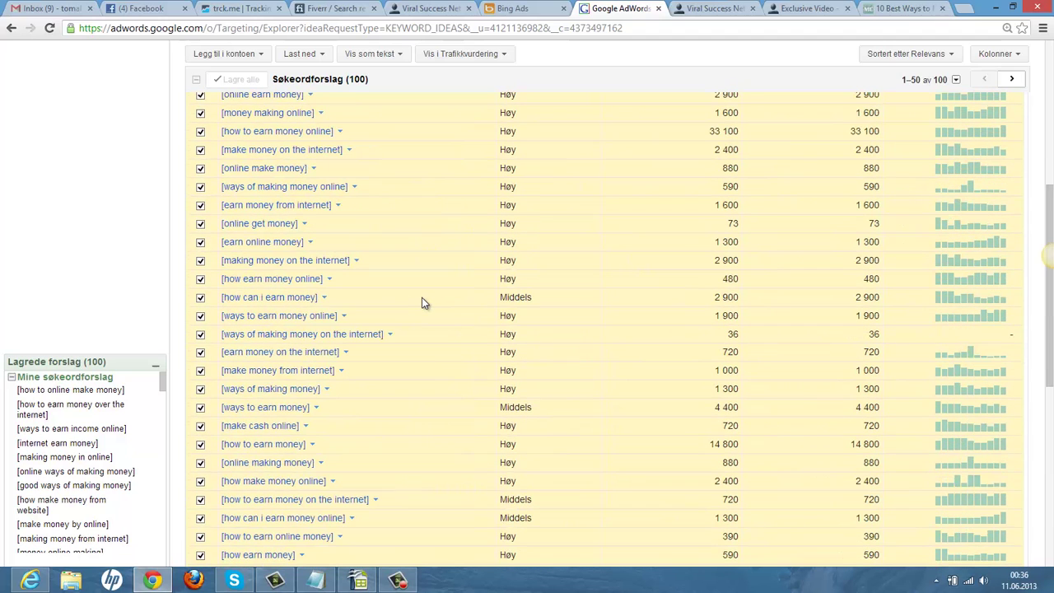
scroll(421, 297, up, 4)
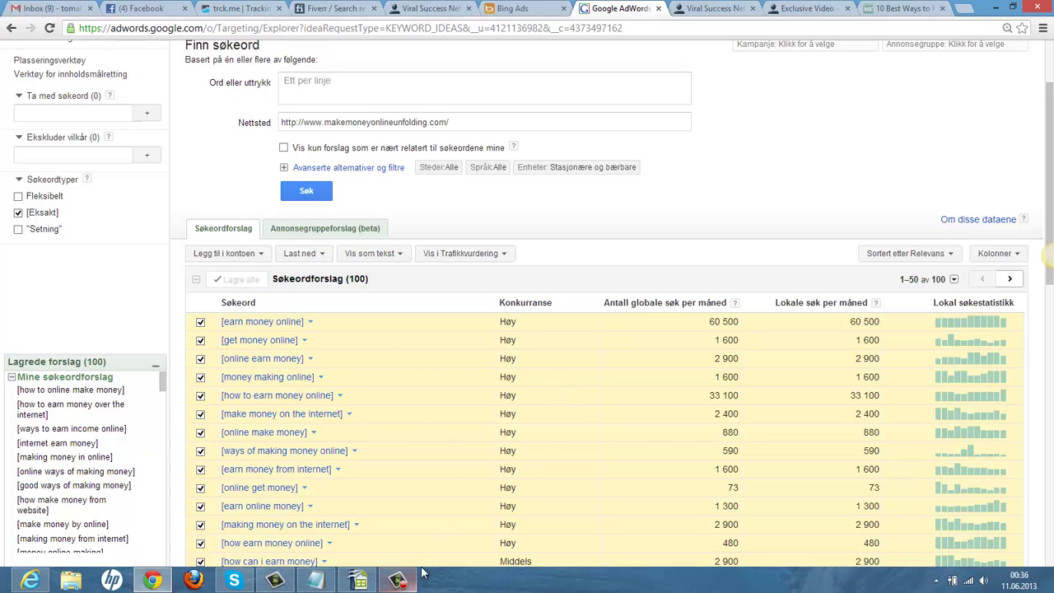
Step: Look over the keyword column in the keyword_ideas_20130610_1517299.csv spreadsheet and check the match type options in the AdWords keyword tool
click(358, 580)
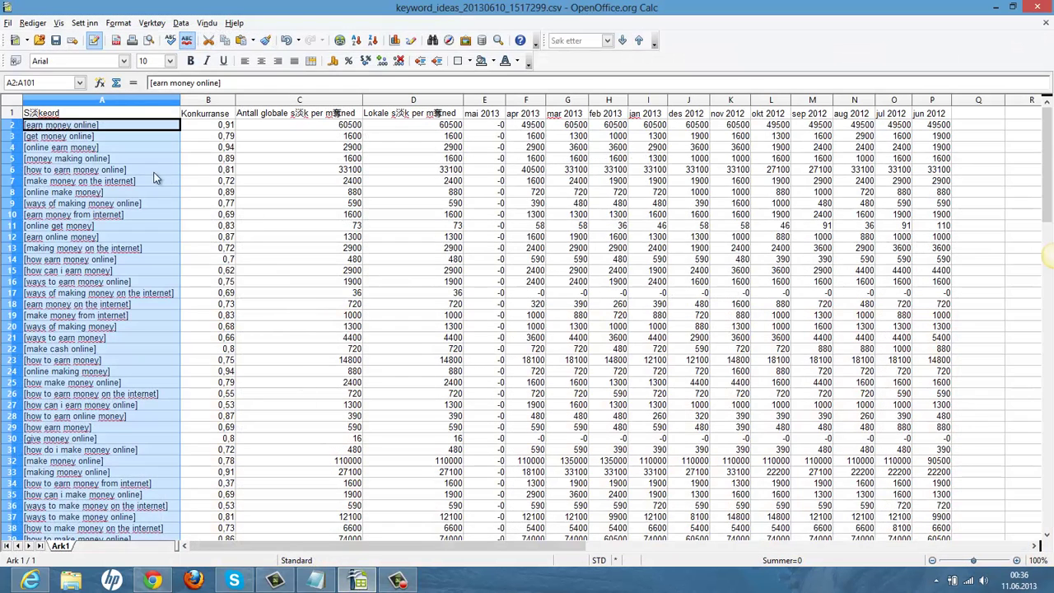
double_click(95, 338)
right_click(97, 339)
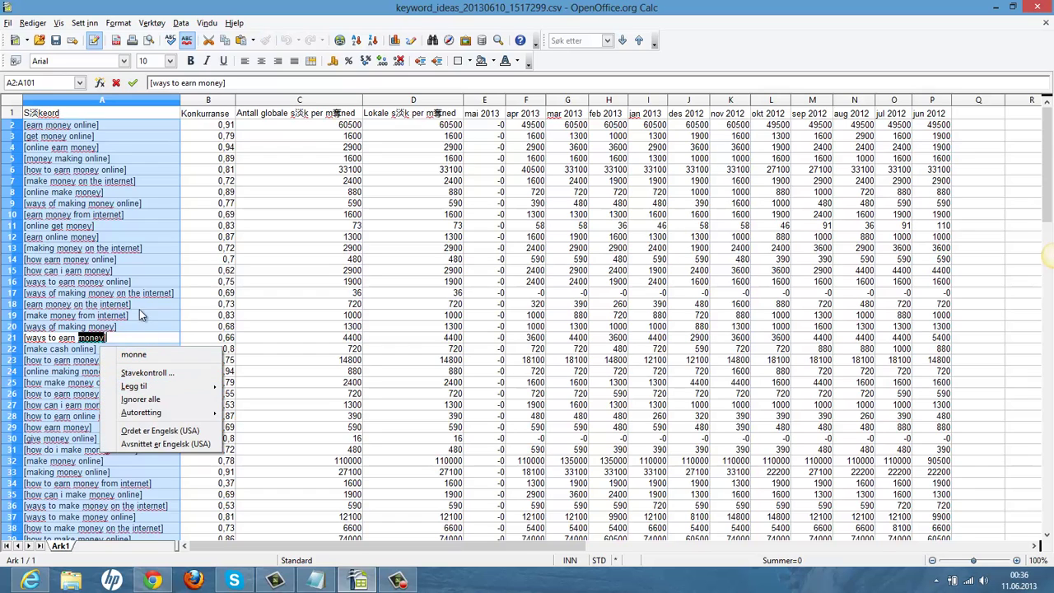
key(Escape)
key(Escape)
click(156, 131)
click(138, 123)
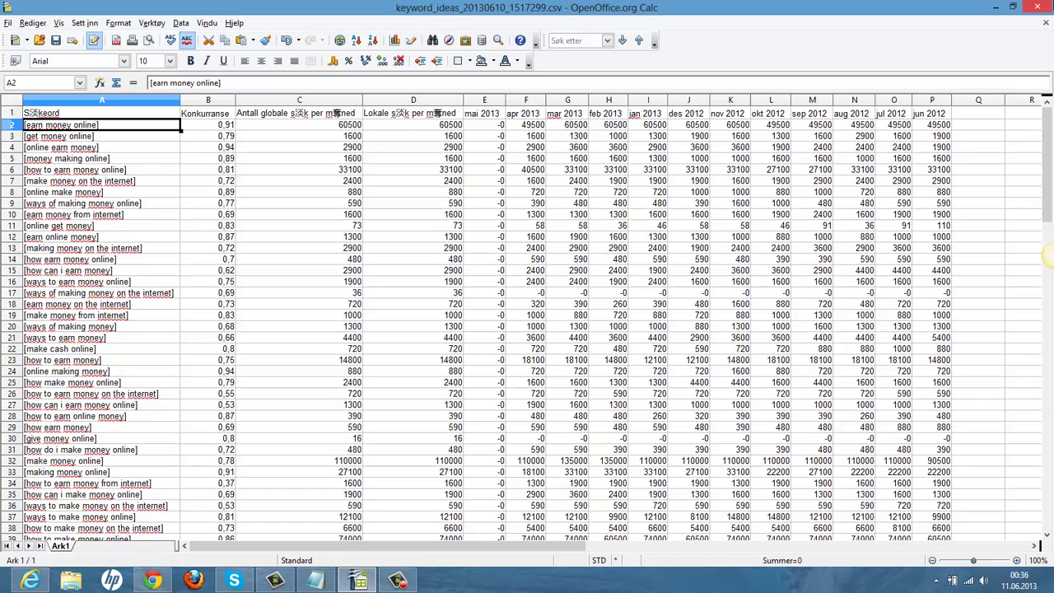
click(996, 7)
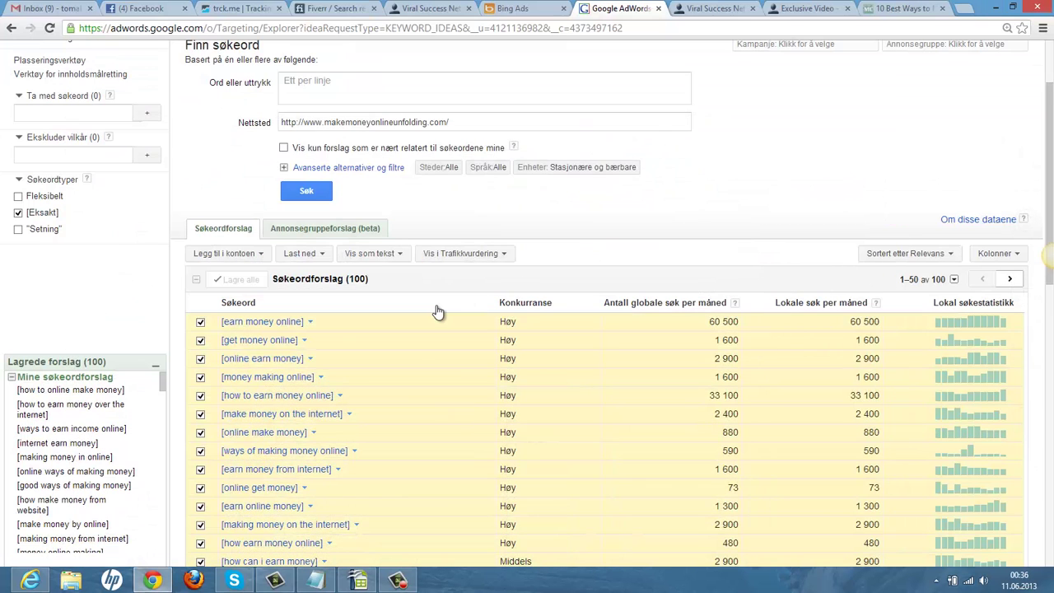
click(19, 196)
Step: Copy all the keywords in cells A2:A101 of the keyword_ideas_20130610_1517299.csv spreadsheet
click(358, 581)
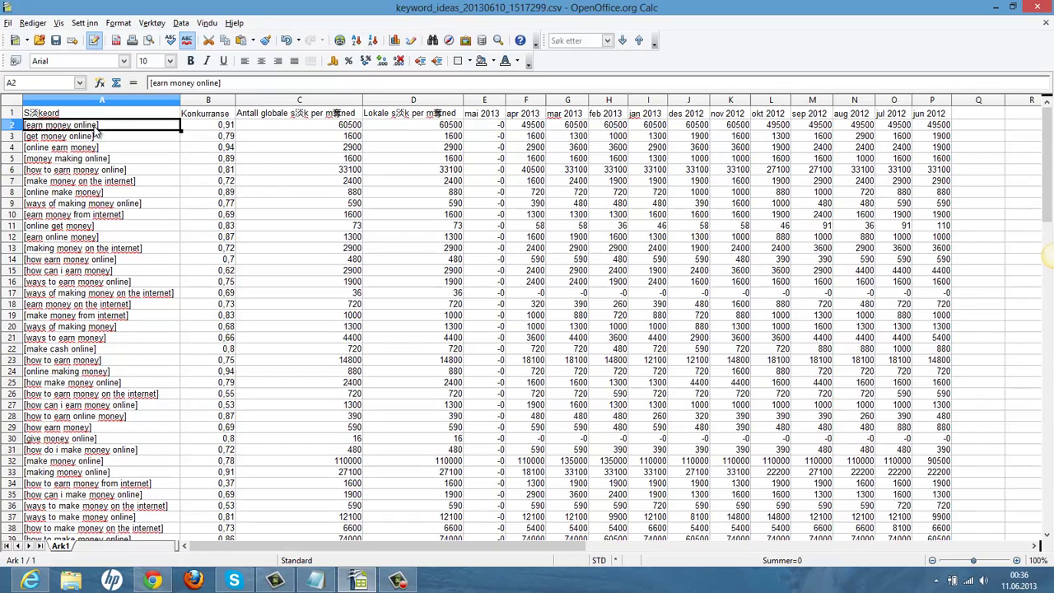
drag(99, 124, 99, 157)
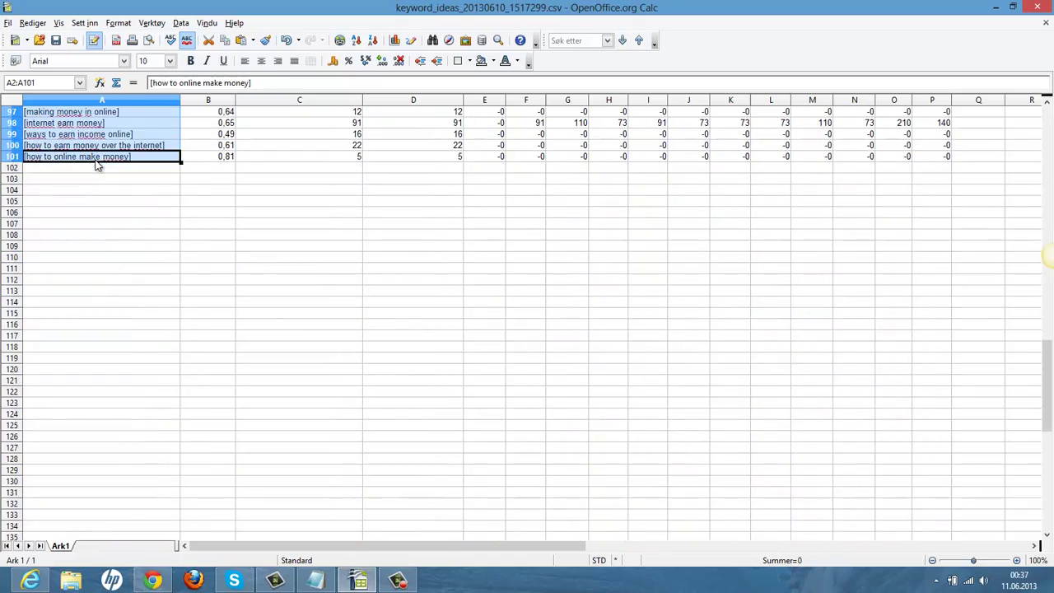
click(33, 23)
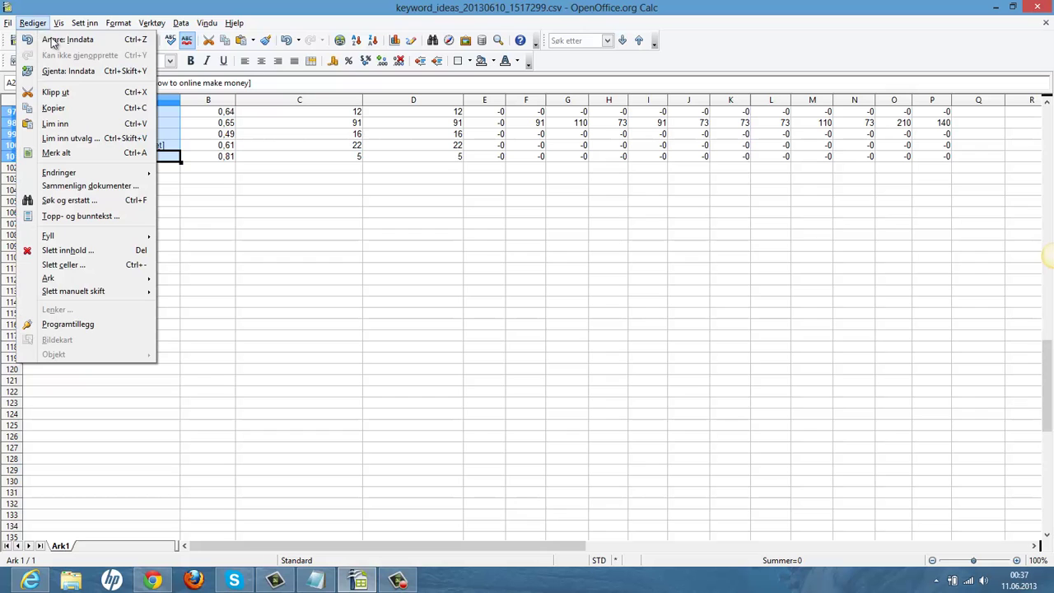
click(79, 108)
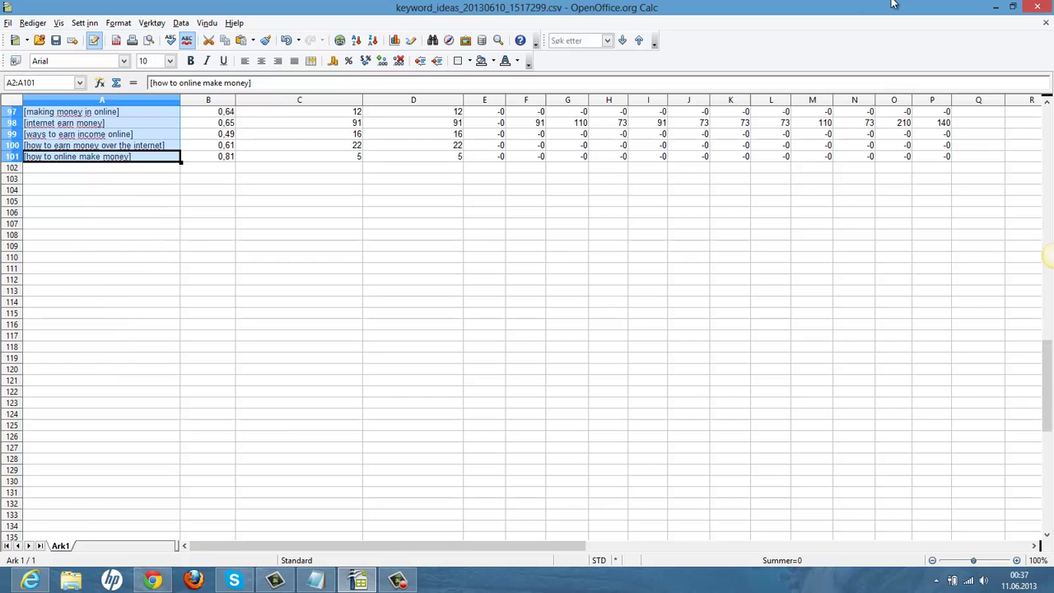
Step: Switch to the Bing Ads campaign form, paste the copied spreadsheet keywords into the keyword entry field and add them to the keyword list
click(1000, 6)
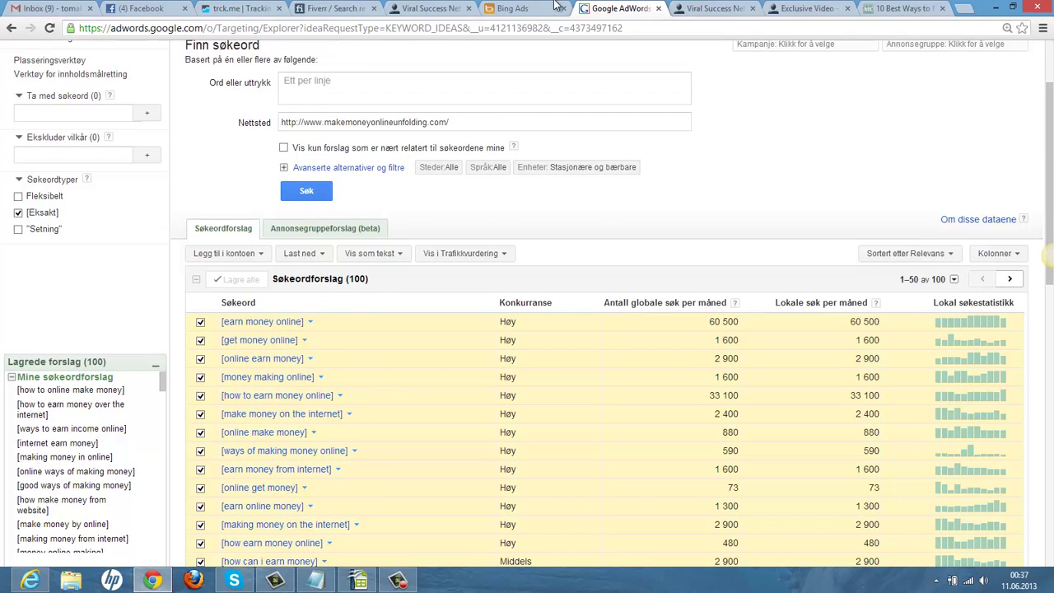
click(519, 8)
click(210, 364)
right_click(169, 311)
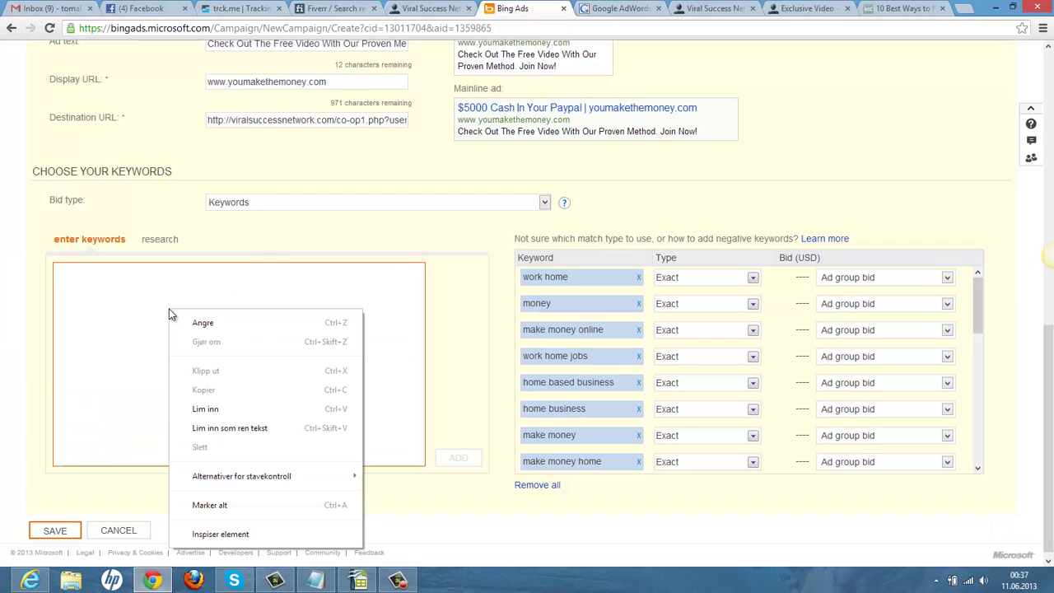
click(261, 410)
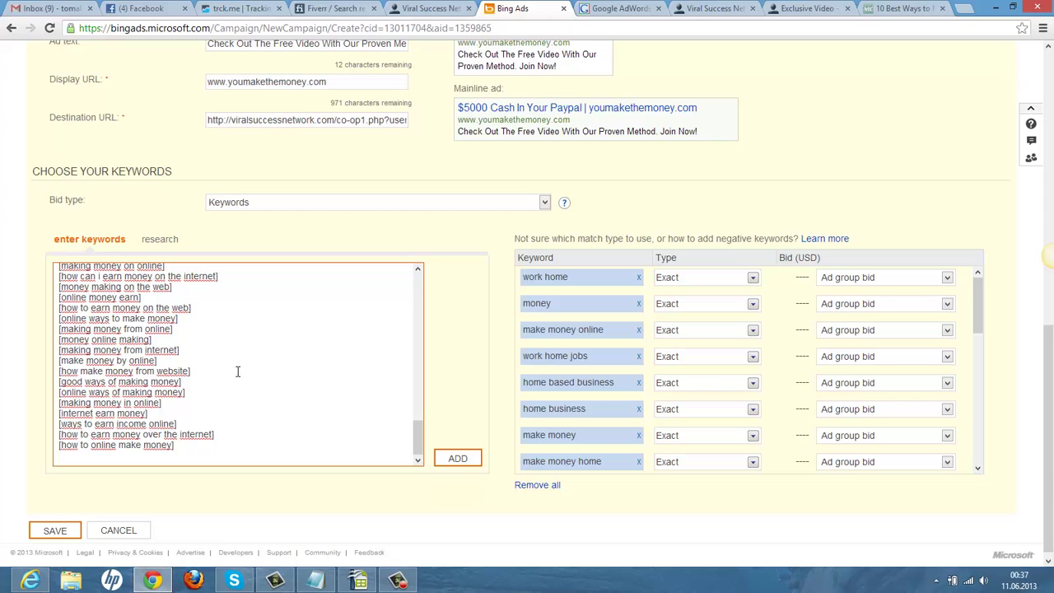
click(474, 461)
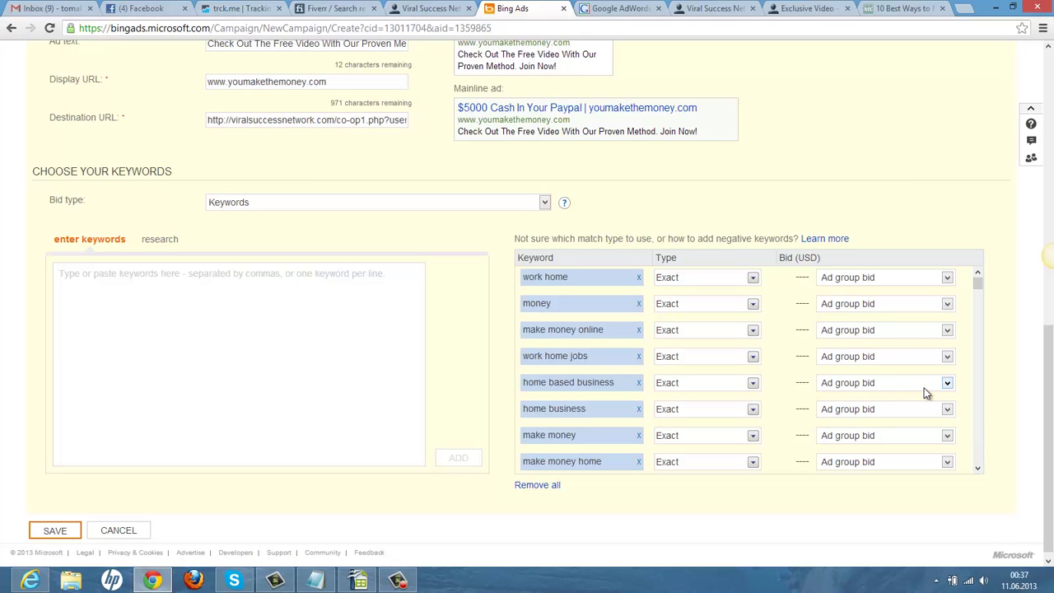
Step: Remove the keywords "money", "online jobs" and "make money online free" from the campaign's keyword list
scroll(920, 388, down, 5)
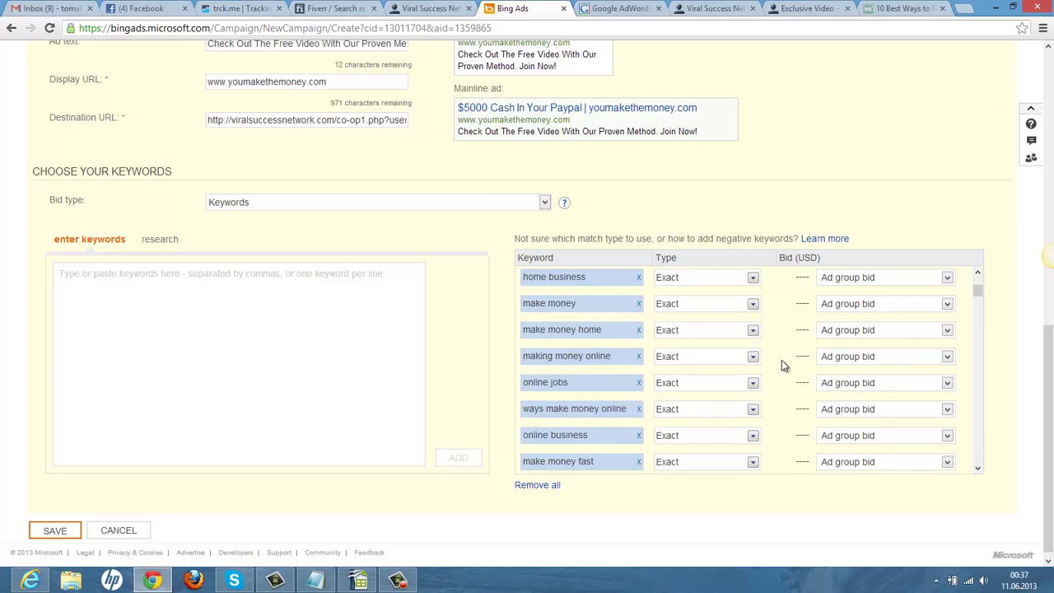
scroll(783, 390, up, 8)
scroll(782, 394, up, 1)
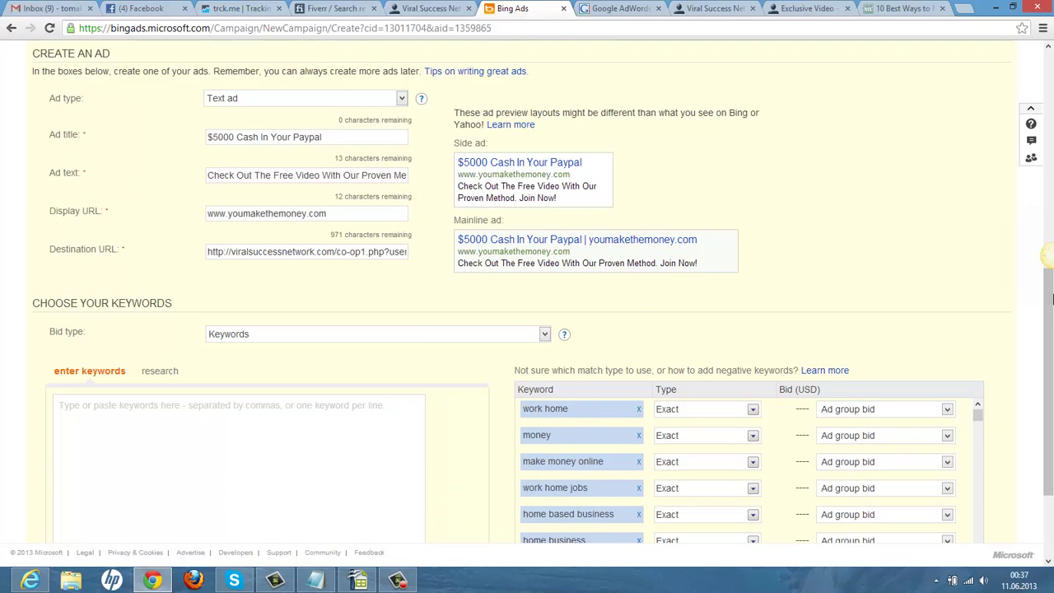
scroll(1021, 255, down, 2)
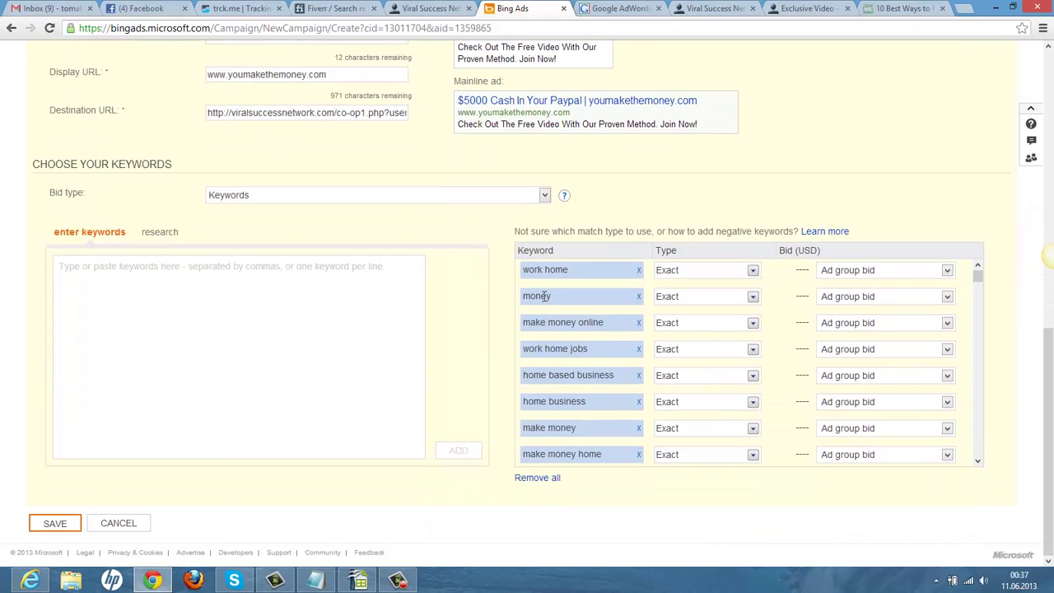
click(639, 296)
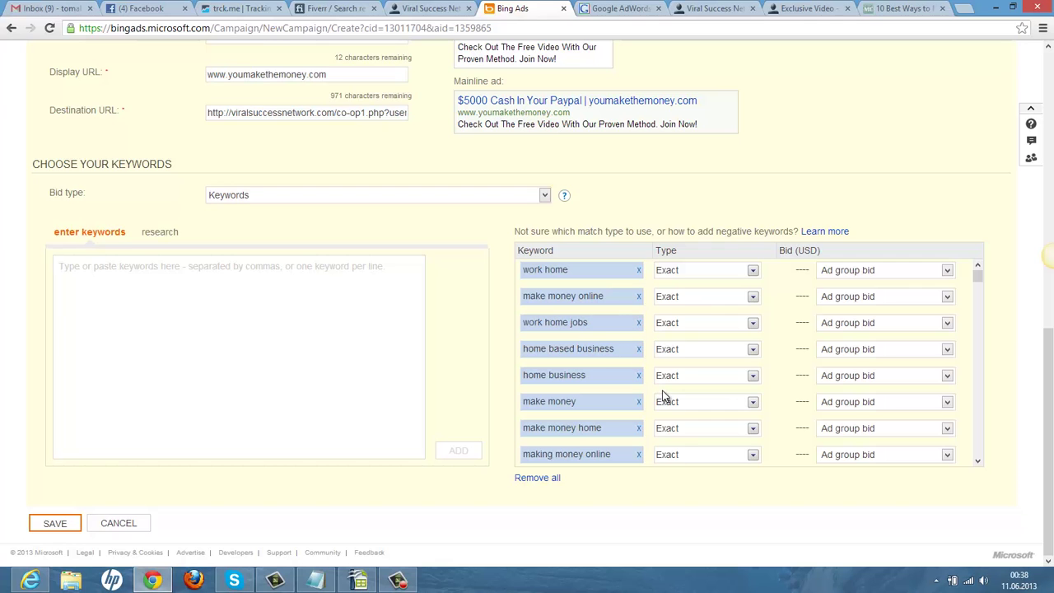
scroll(663, 393, down, 1)
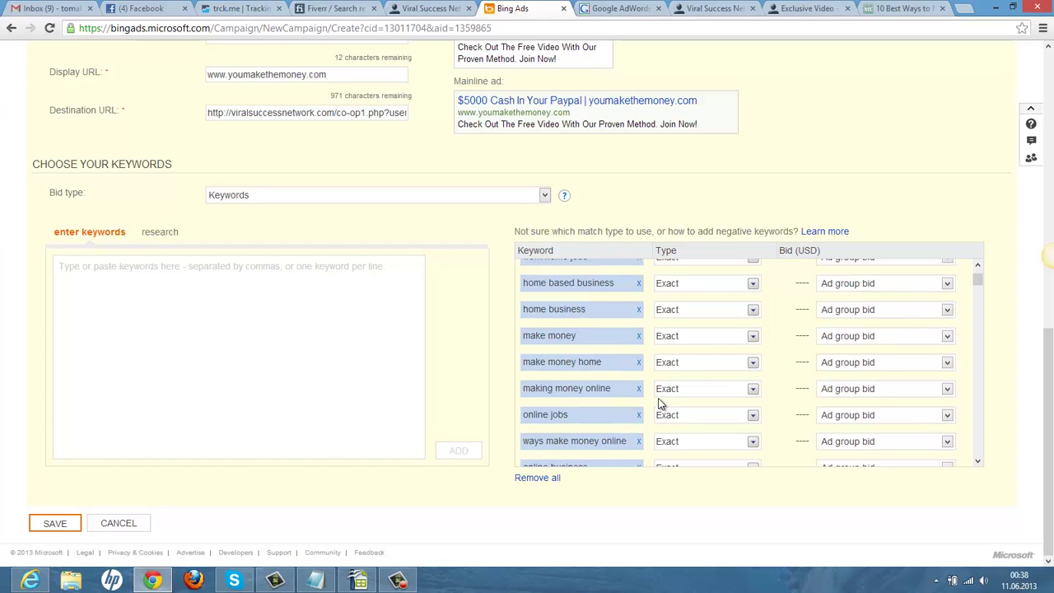
scroll(659, 404, down, 1)
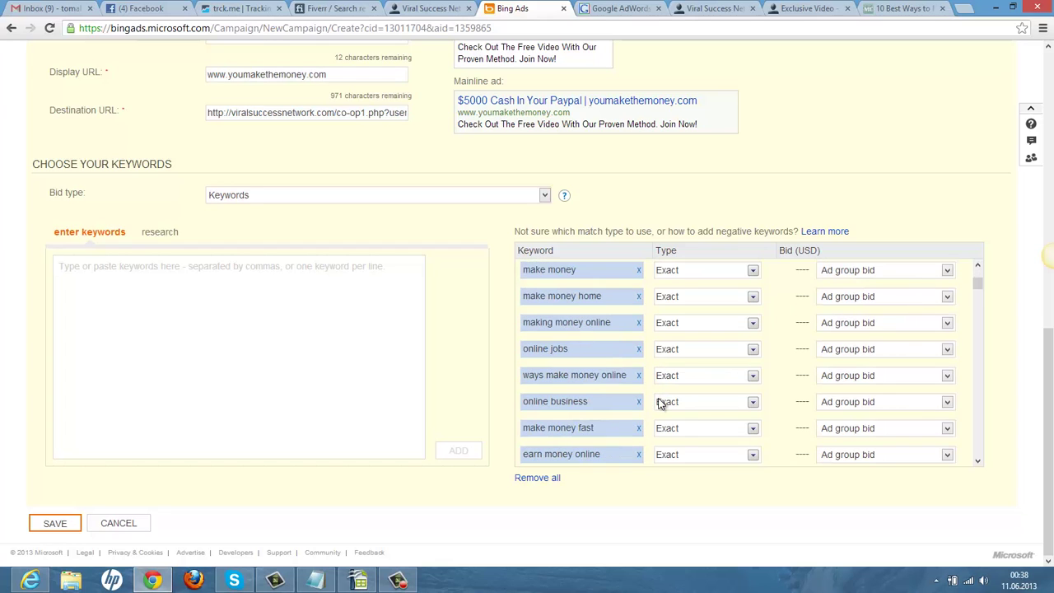
click(639, 352)
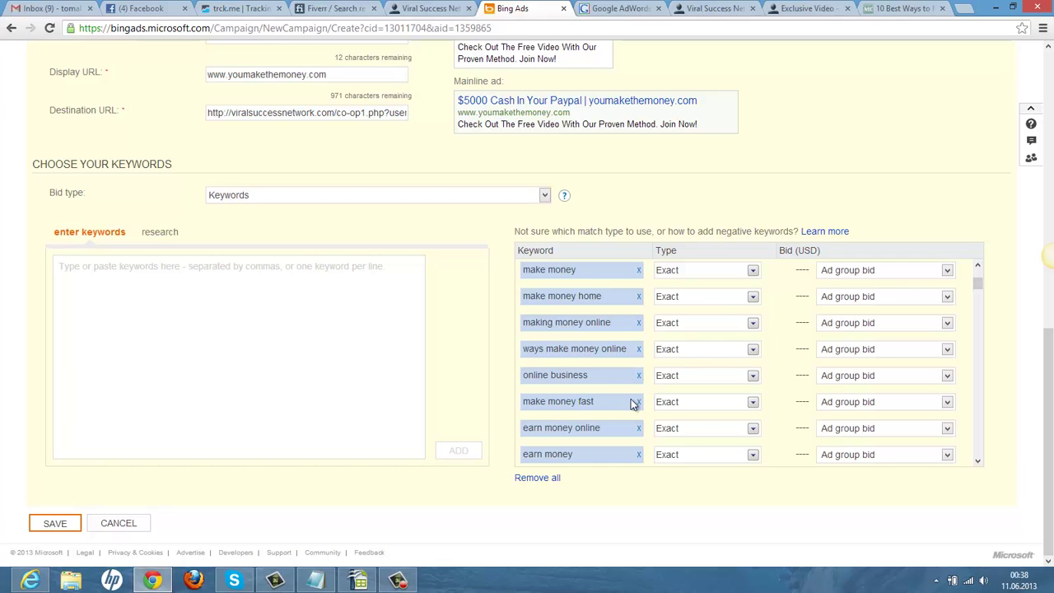
scroll(637, 420, down, 2)
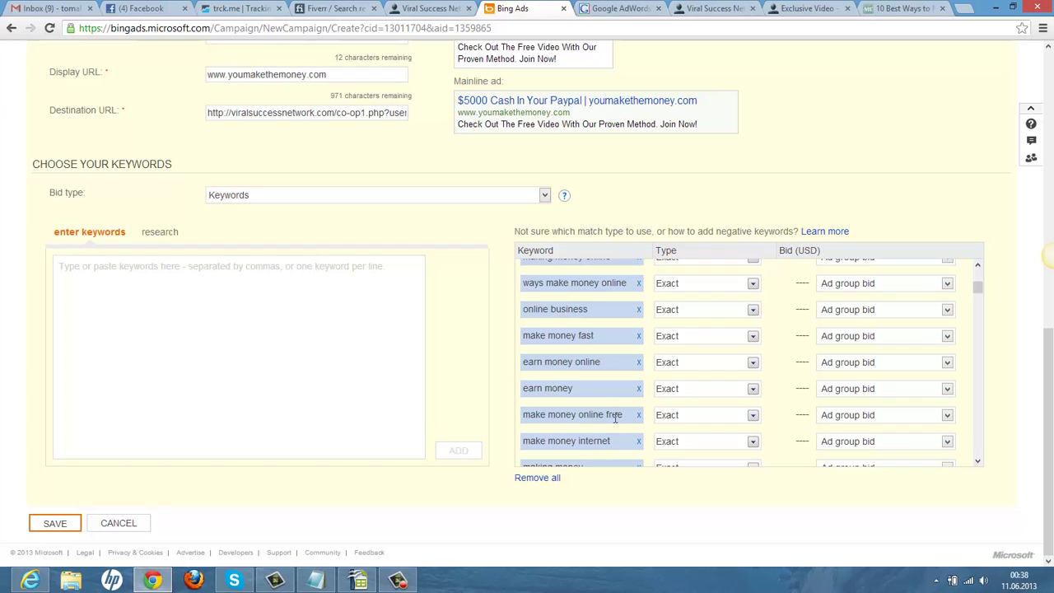
click(640, 417)
Step: Check further down the keyword list for overly general terms and remove the keyword "make cash"
scroll(642, 422, down, 2)
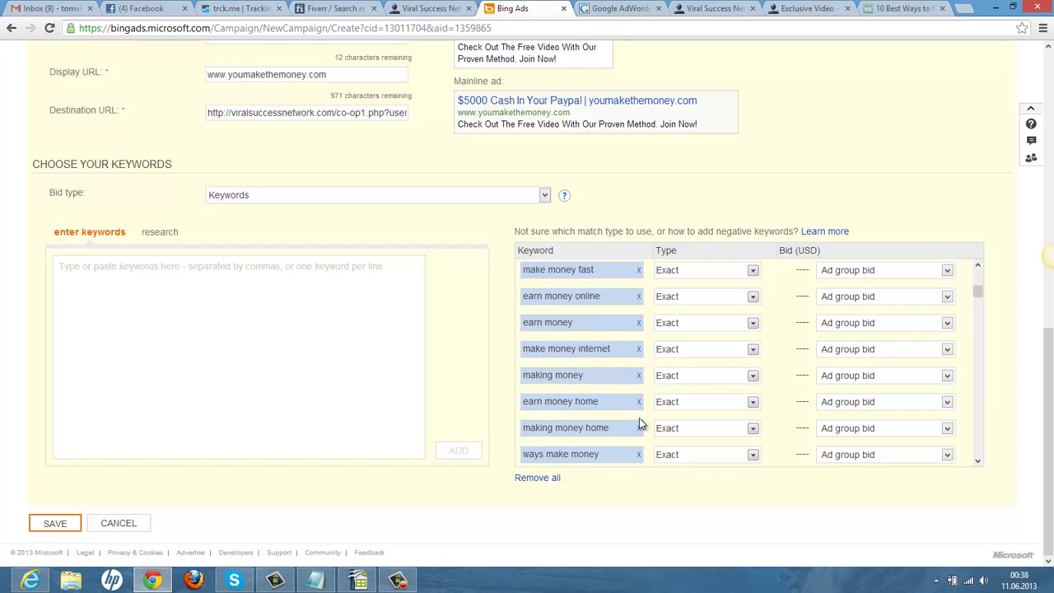
scroll(641, 423, down, 2)
scroll(621, 404, down, 4)
scroll(632, 439, down, 2)
scroll(634, 438, down, 2)
scroll(632, 416, down, 2)
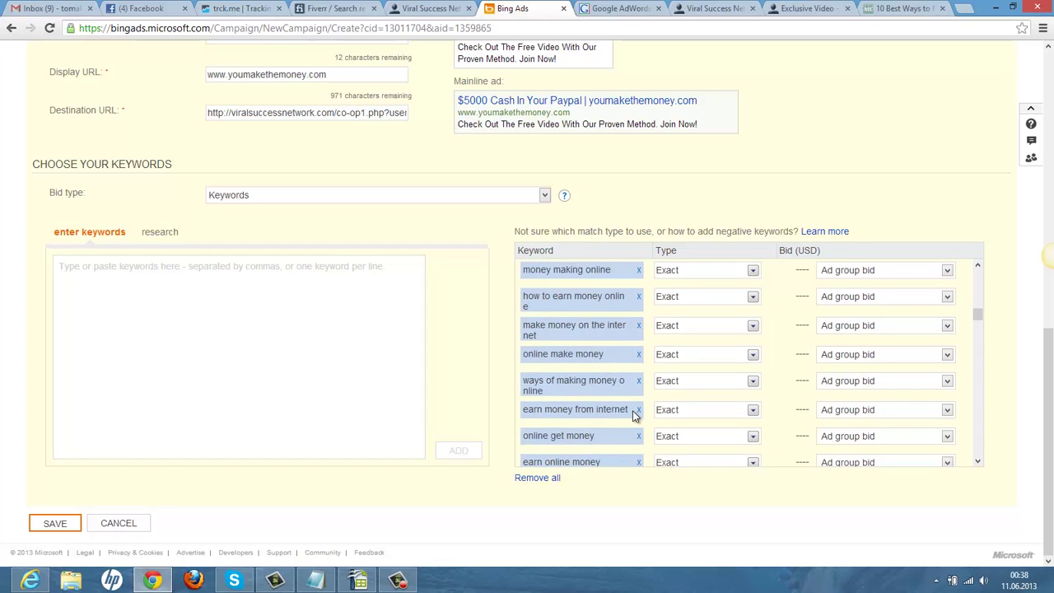
scroll(633, 416, down, 2)
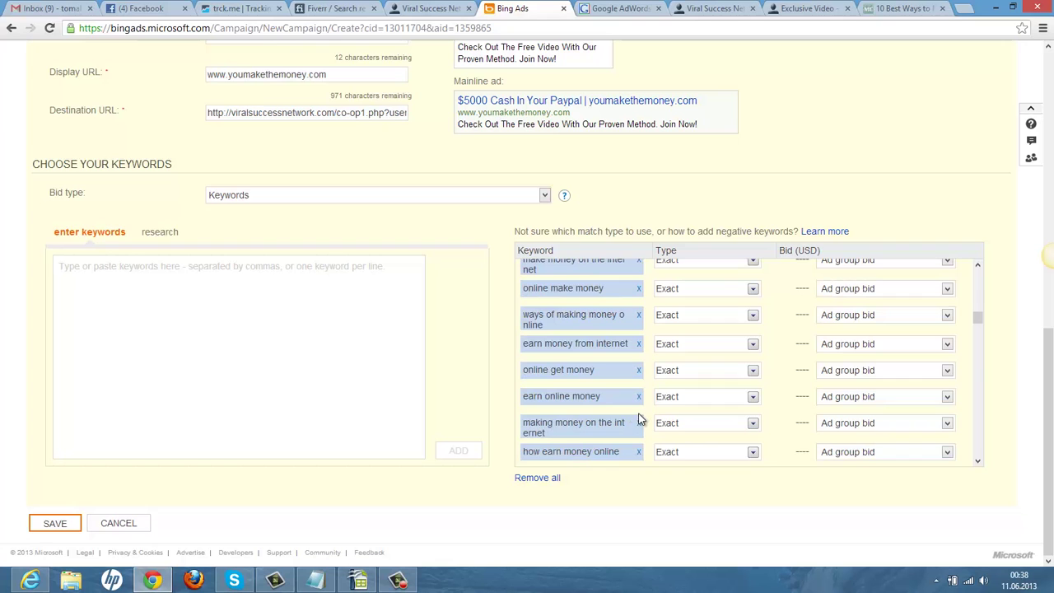
scroll(636, 420, down, 4)
scroll(625, 399, down, 4)
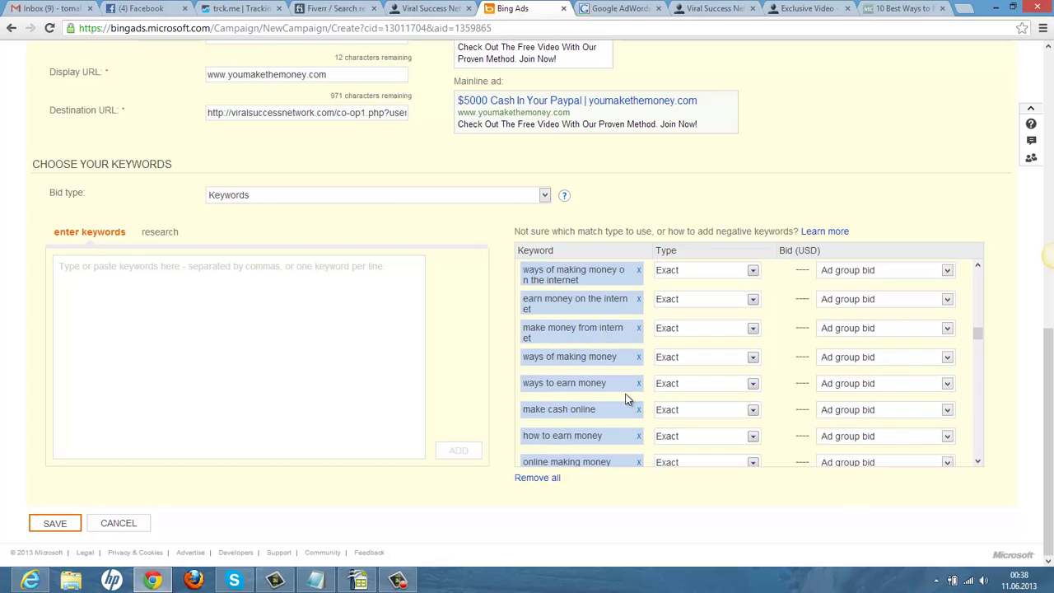
scroll(630, 410, down, 6)
scroll(630, 410, down, 4)
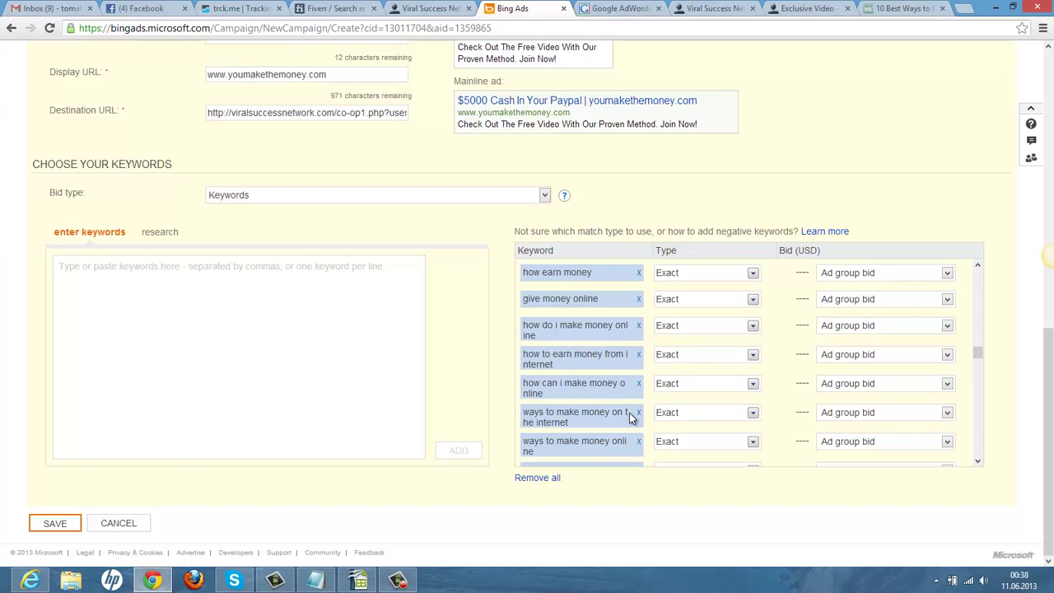
scroll(629, 413, down, 4)
scroll(629, 414, down, 6)
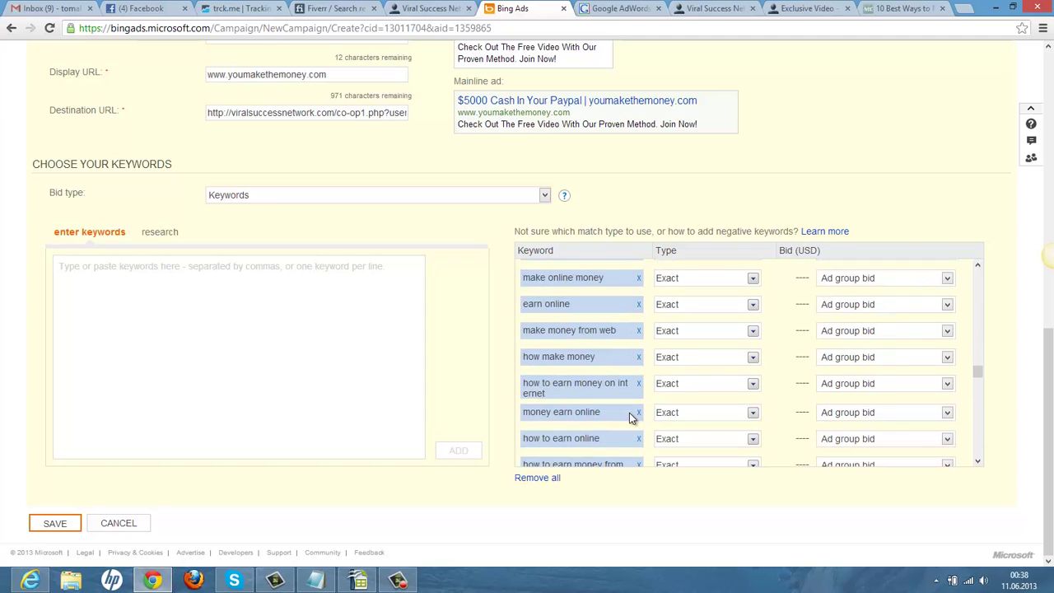
scroll(631, 424, down, 10)
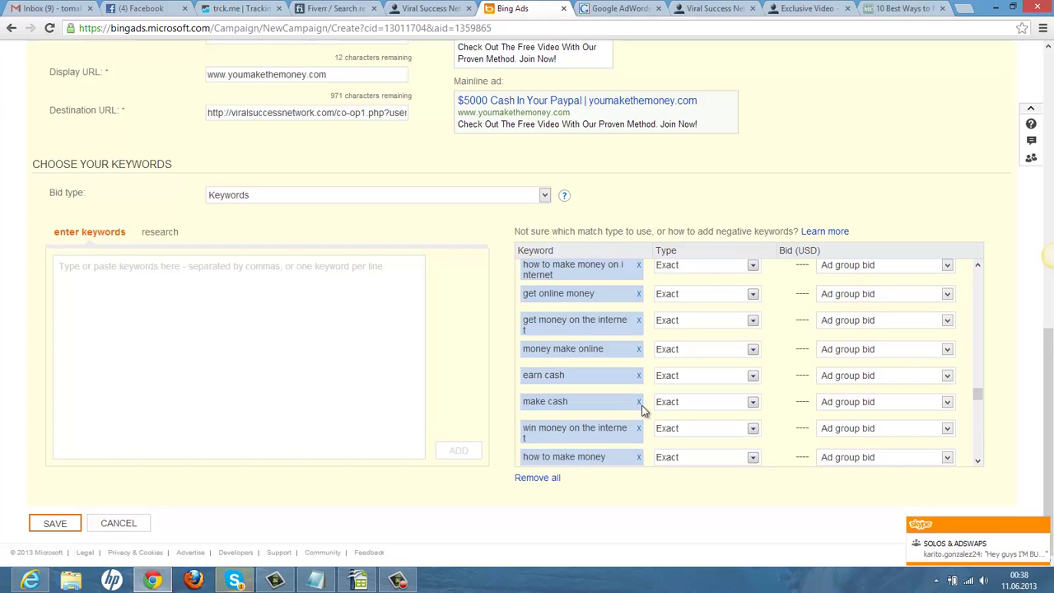
click(640, 404)
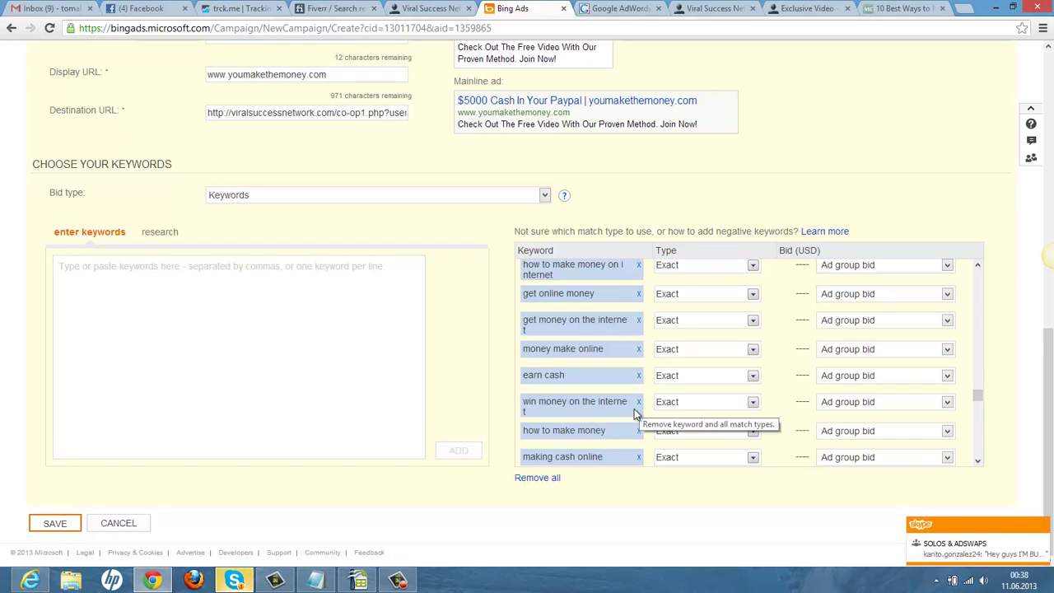
Step: Review the remaining keywords through the end of the list and recheck the campaign settings
scroll(626, 416, down, 5)
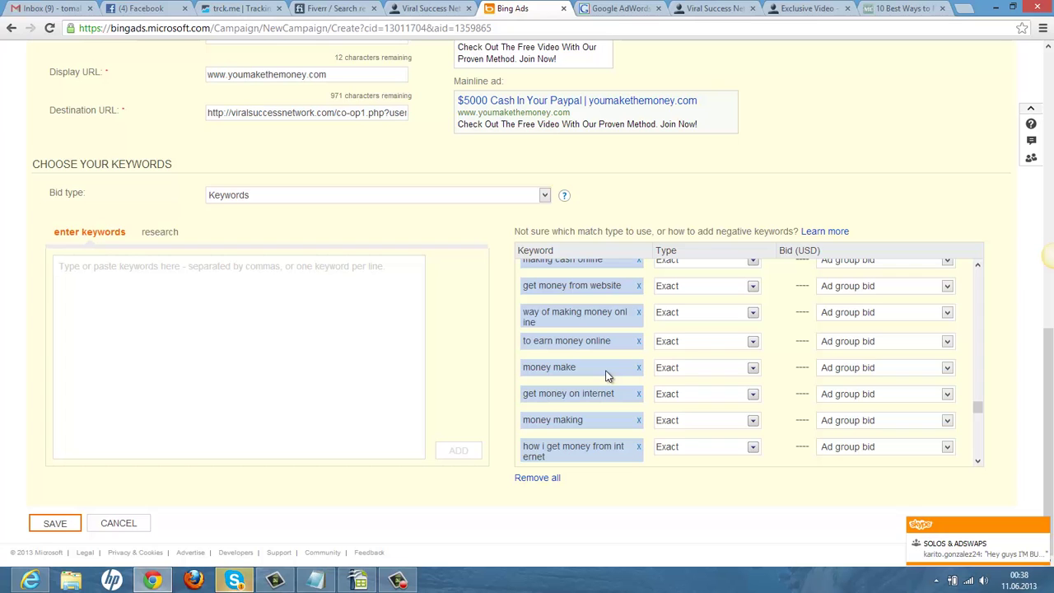
scroll(614, 411, down, 5)
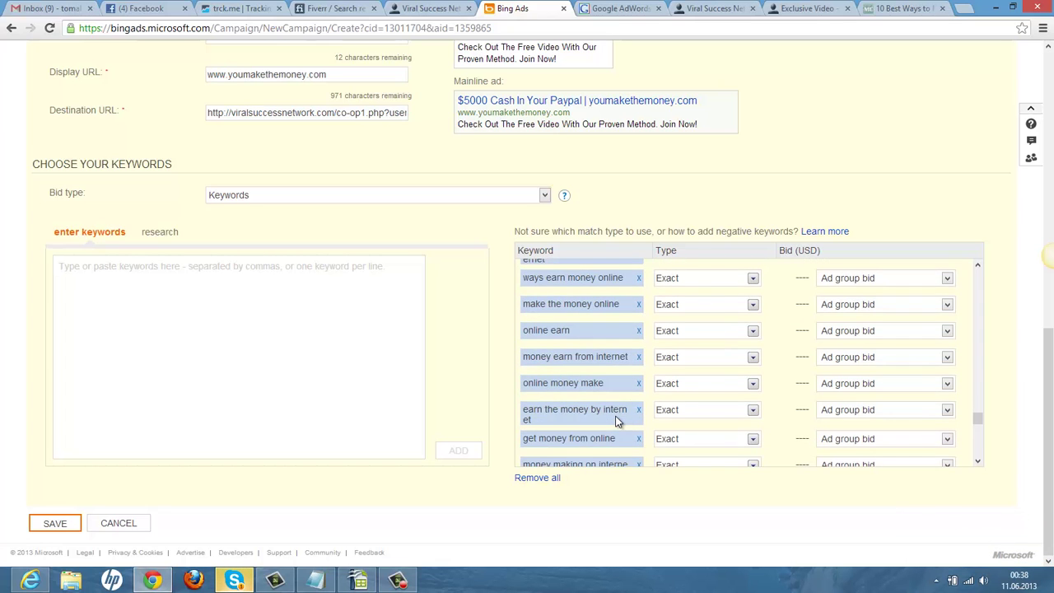
scroll(618, 421, down, 5)
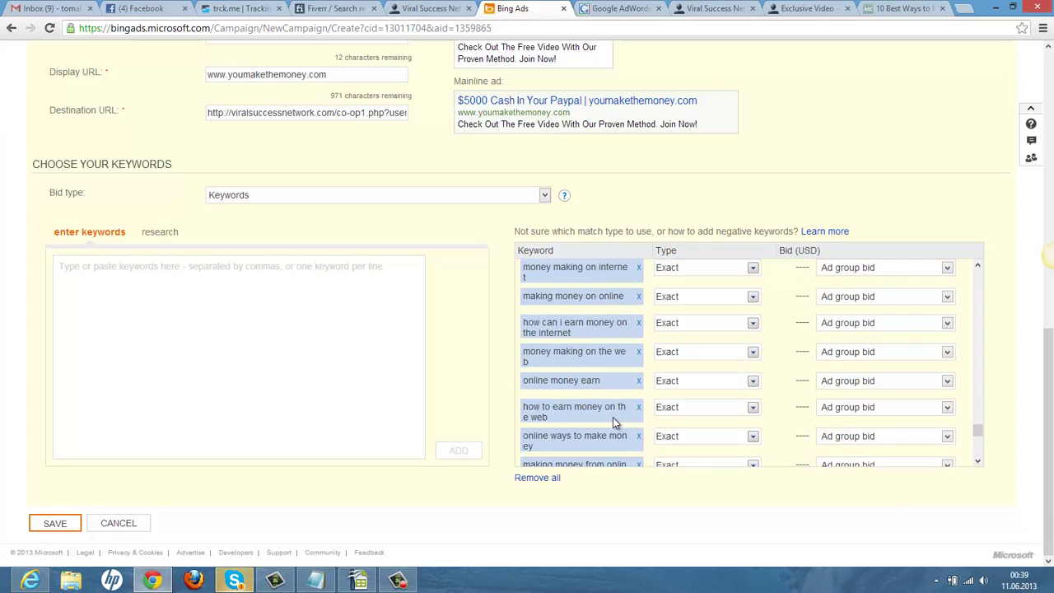
scroll(615, 443, down, 5)
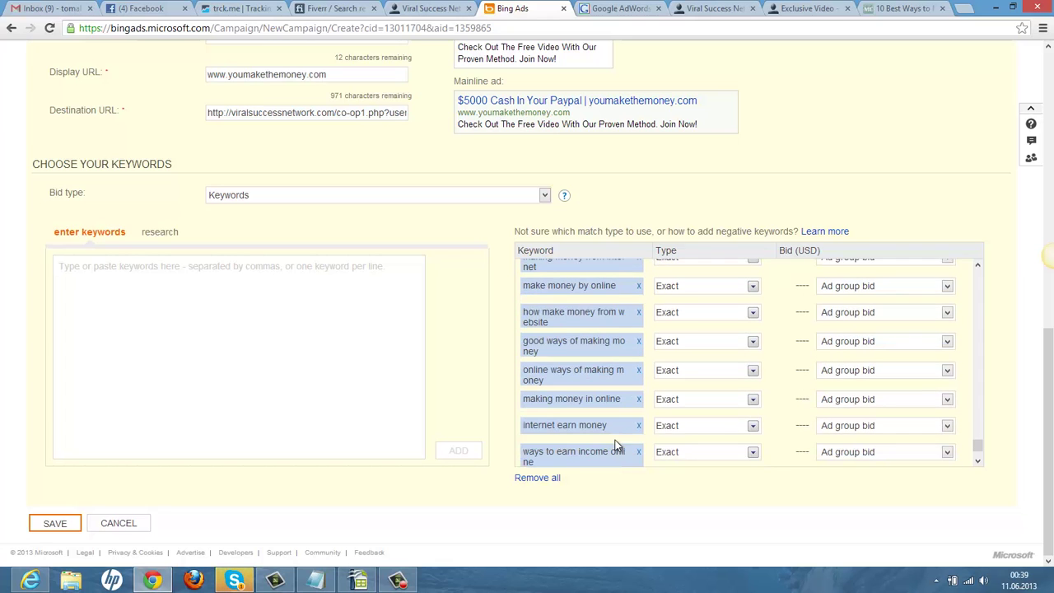
scroll(636, 439, down, 1)
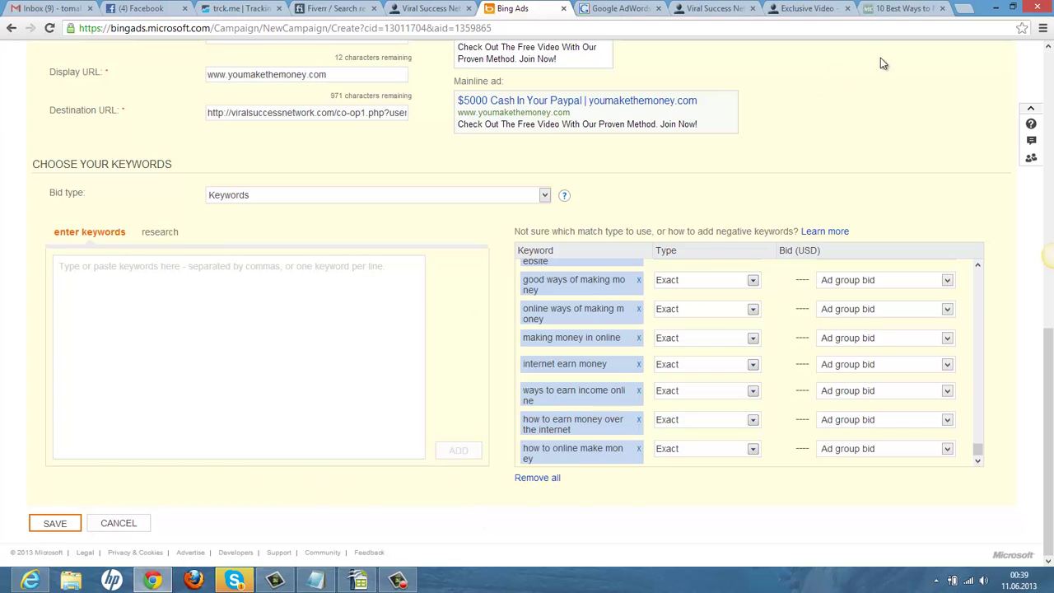
scroll(890, 133, up, 1)
scroll(888, 133, up, 10)
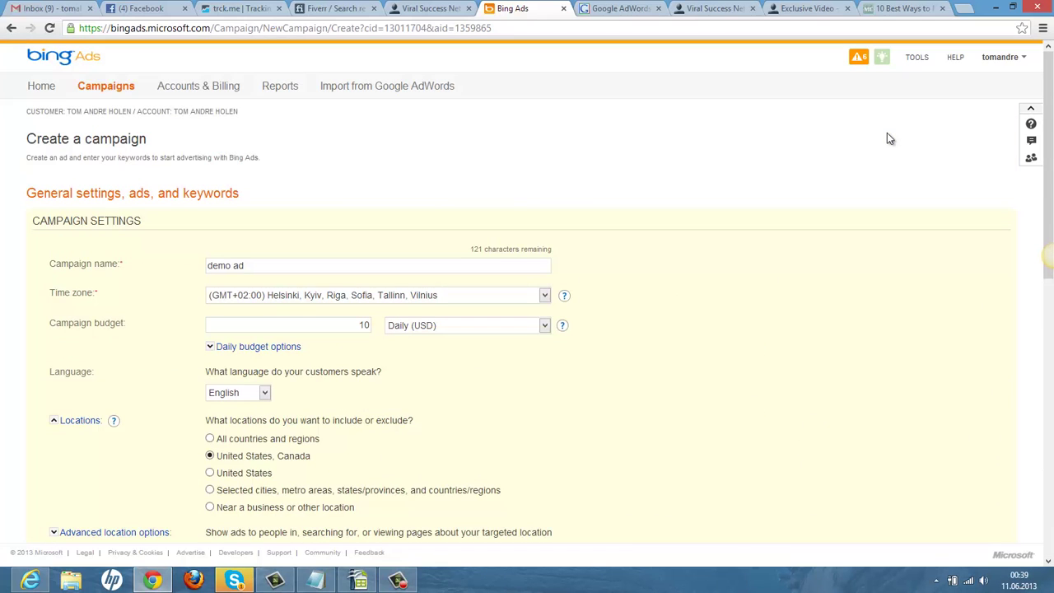
scroll(757, 245, down, 10)
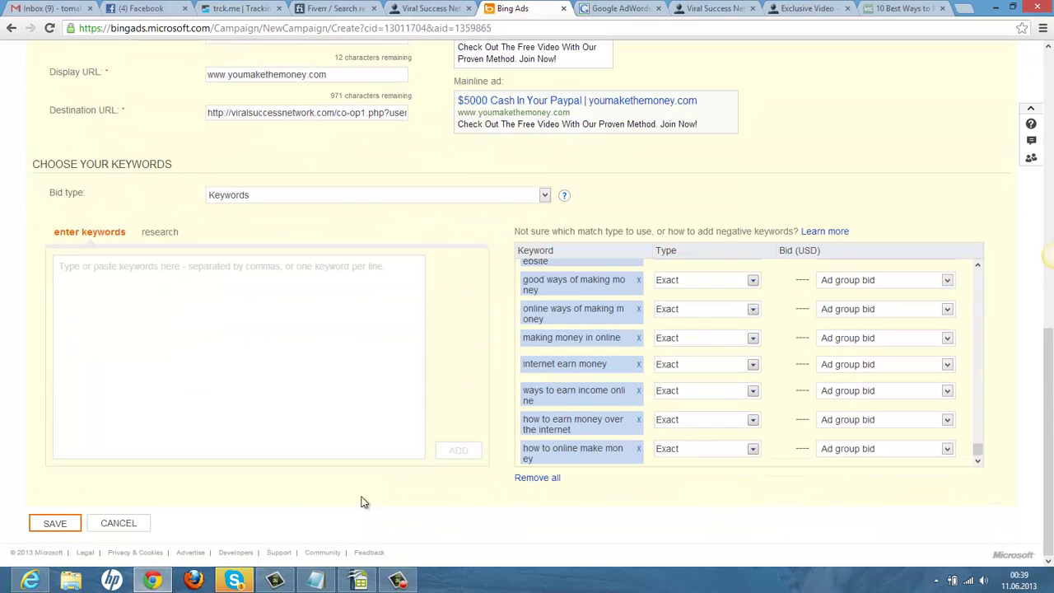
Step: Save the general settings, ads and keywords section, and set both the search network bid and the content network bid to 1 USD
click(54, 523)
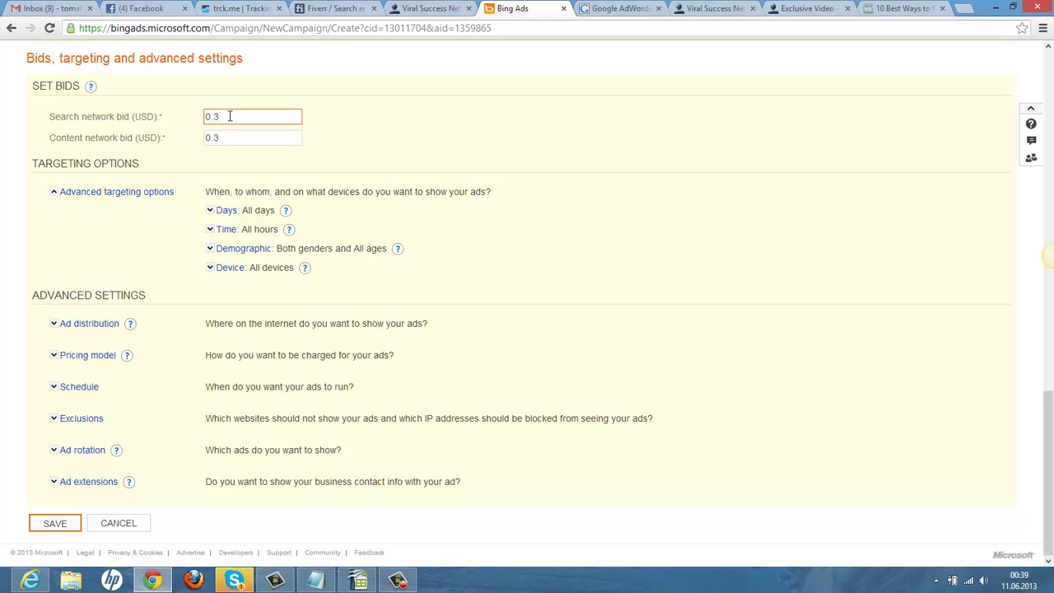
drag(230, 116, 156, 104)
text(1)
key(Tab)
text(1)
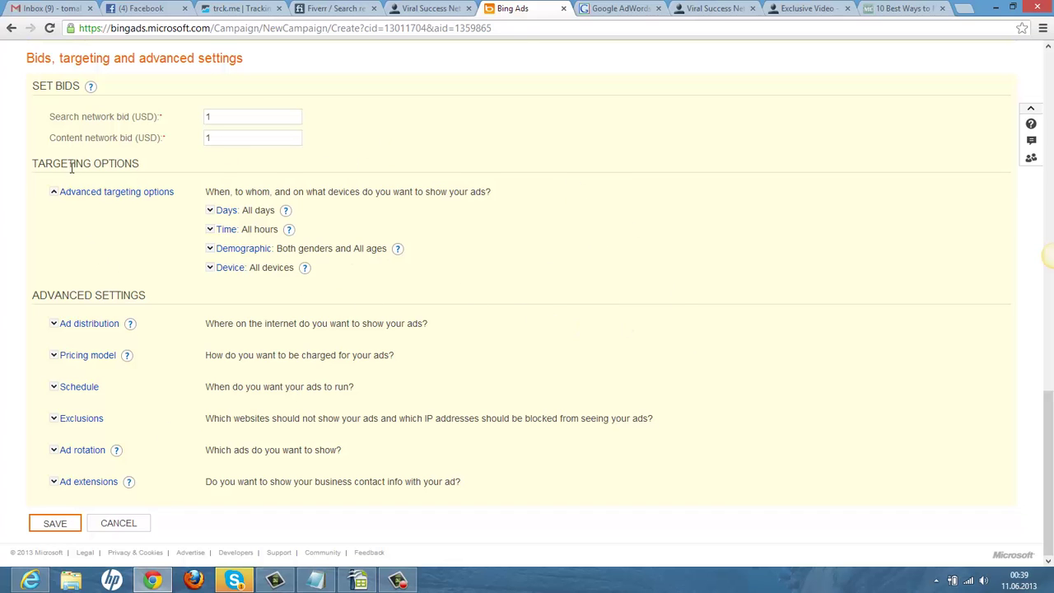
Step: Limit the device targeting to desktops and laptops by excluding smartphones and other mobile devices as well as tablet devices
click(224, 277)
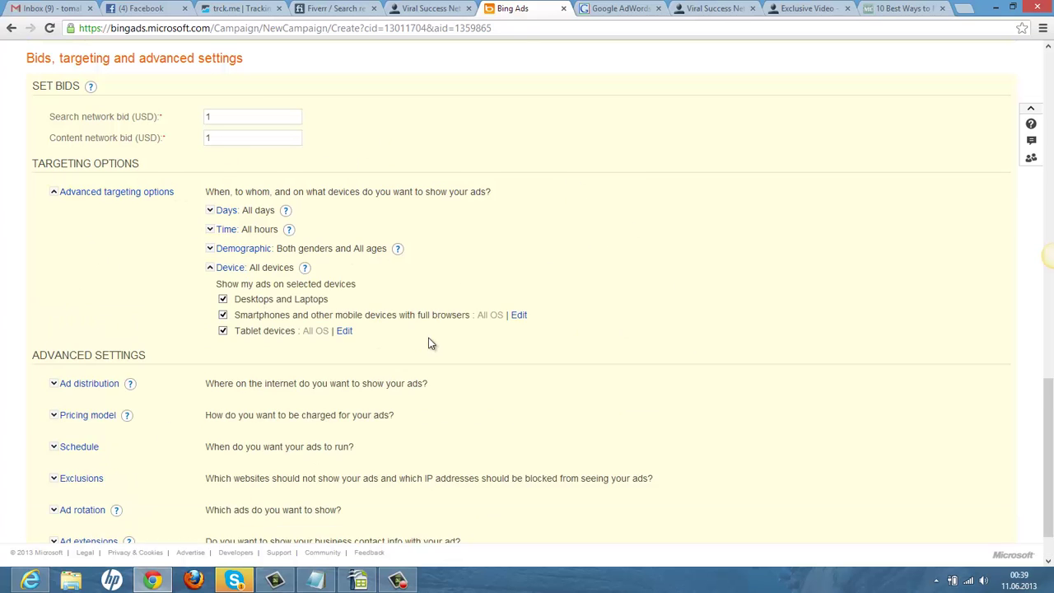
click(222, 315)
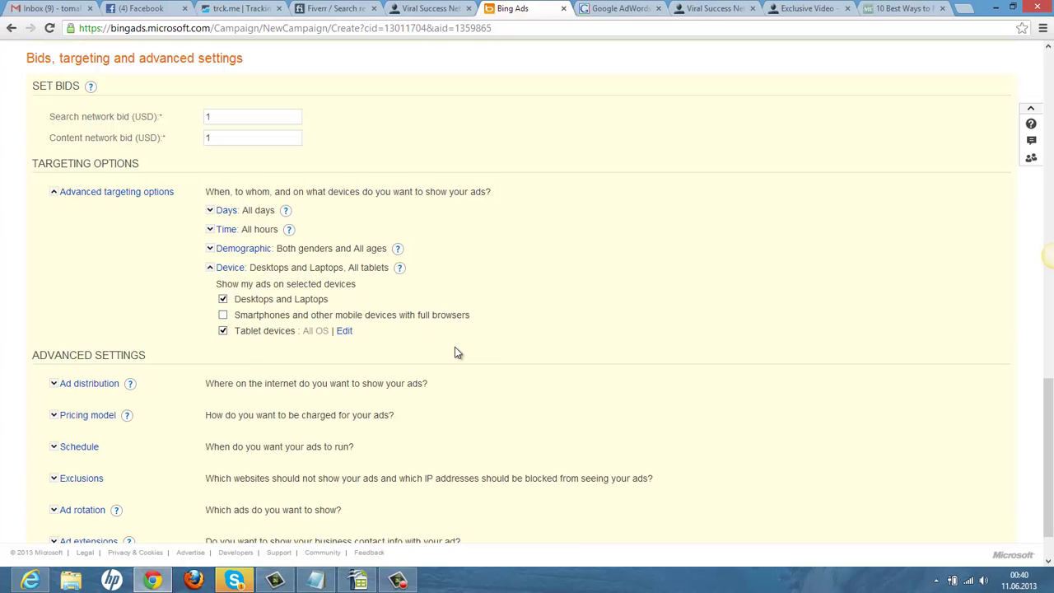
click(223, 330)
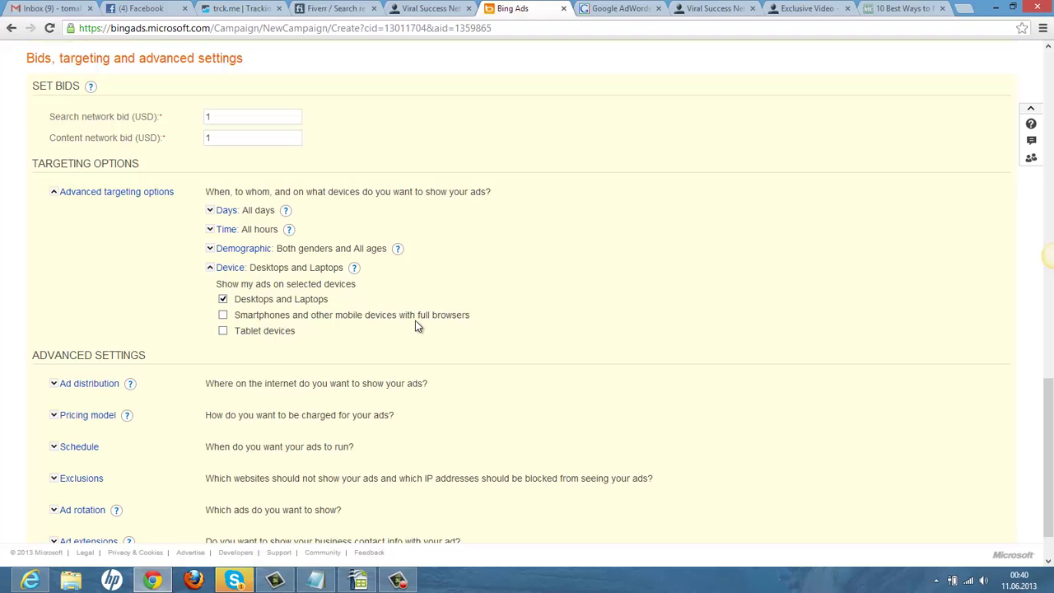
Step: Look over the demographic targeting options for gender and age groups, and show the time-of-day targeting options
click(228, 256)
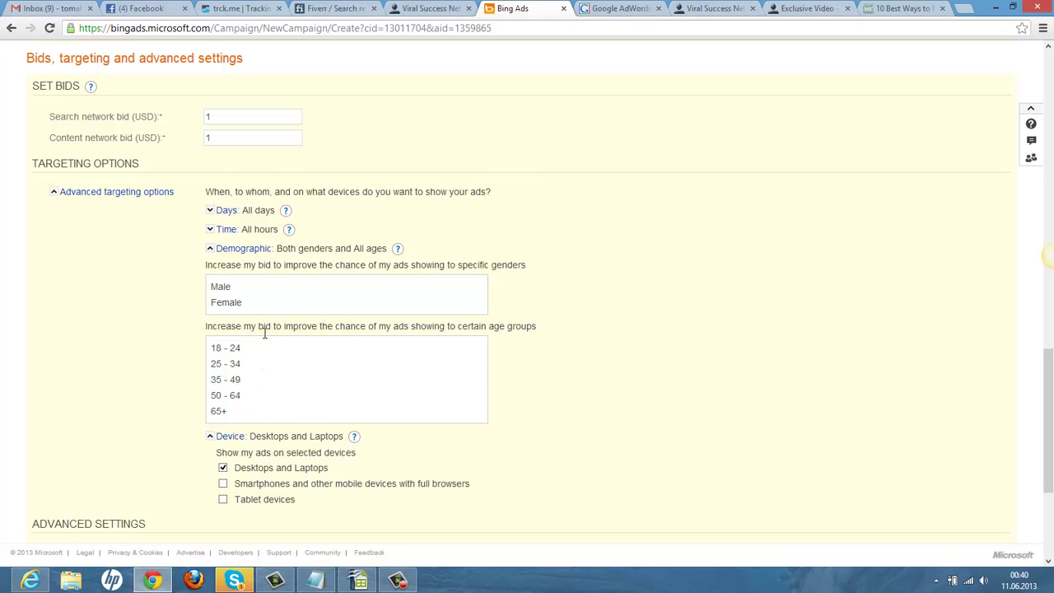
click(238, 248)
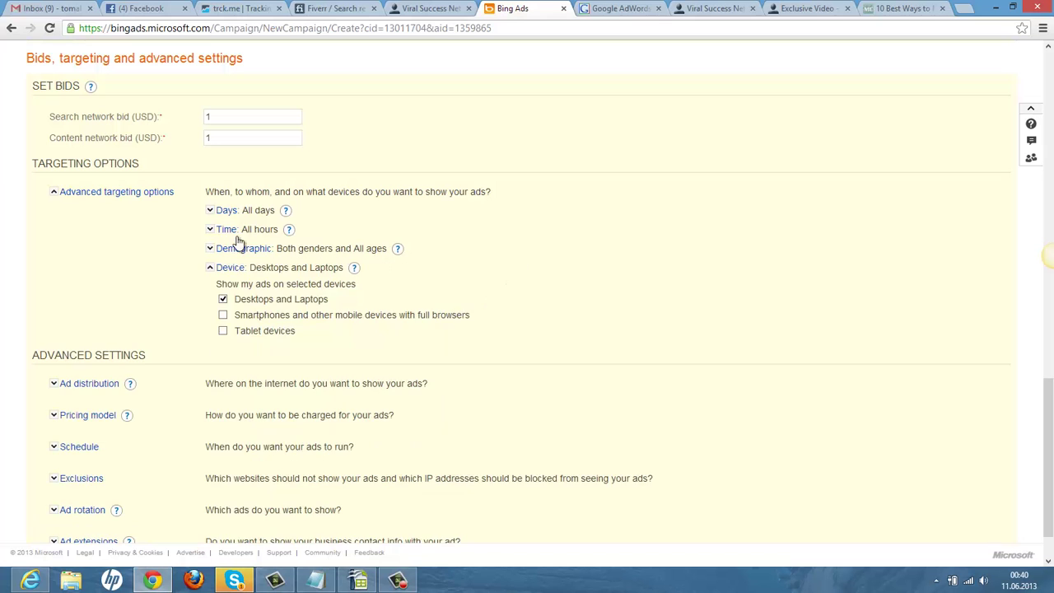
click(226, 230)
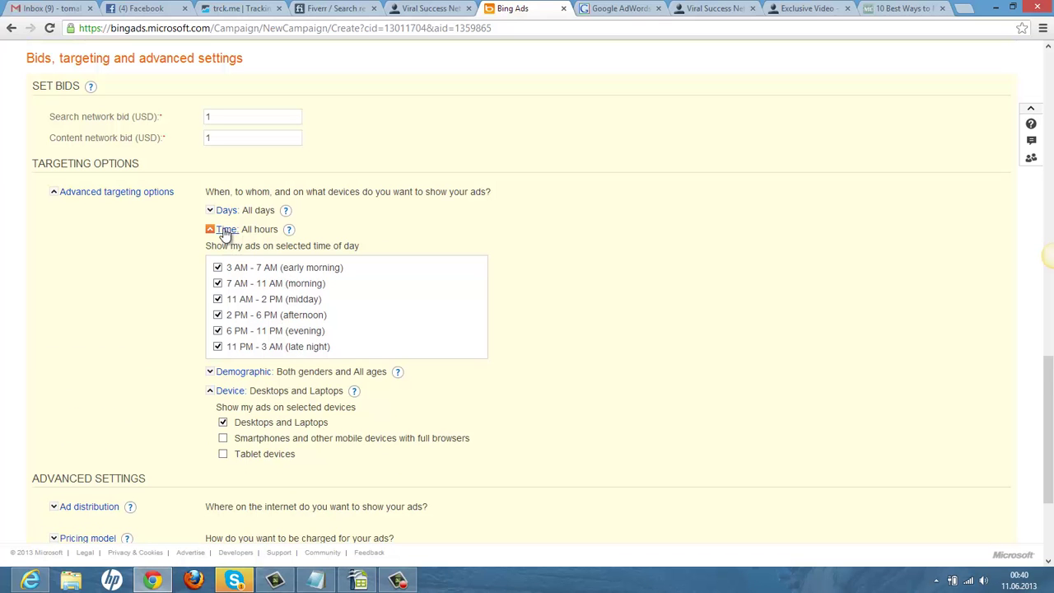
Step: Collapse the time-of-day targeting options and save the new campaign with its bids, targeting and advanced settings
click(225, 231)
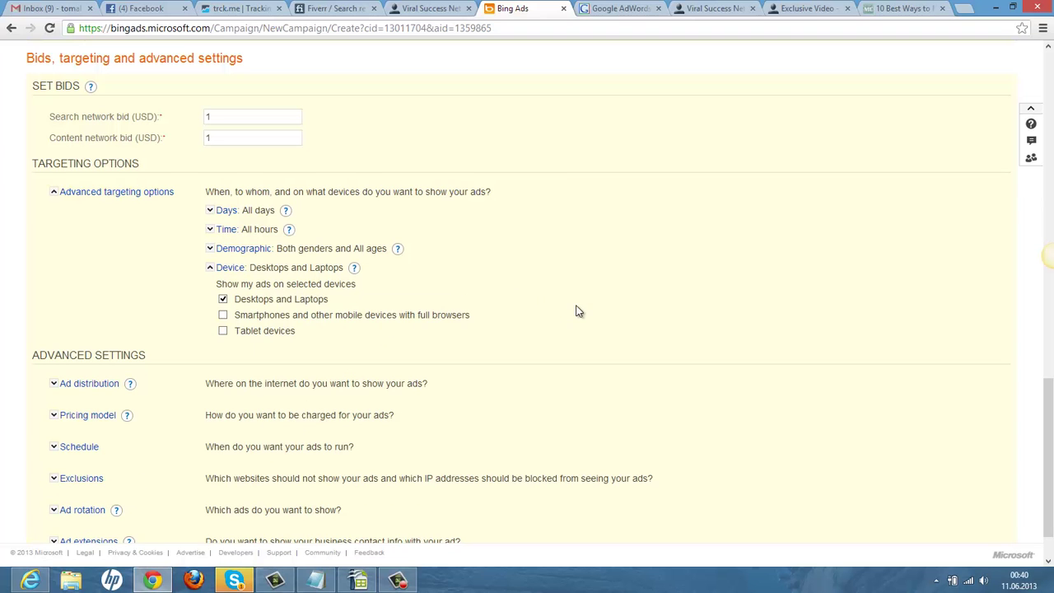
scroll(714, 329, down, 1)
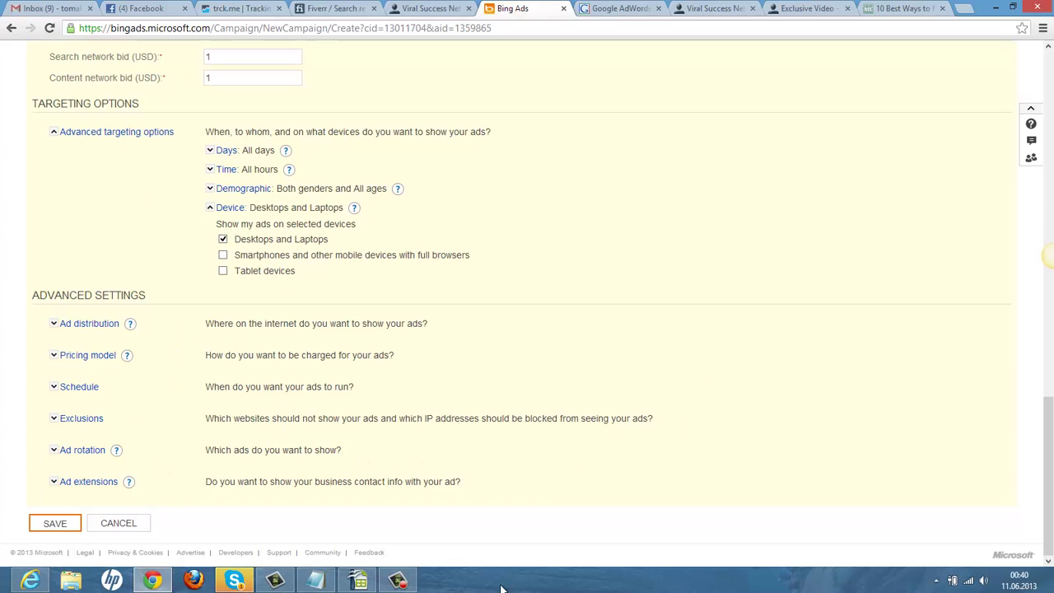
click(58, 526)
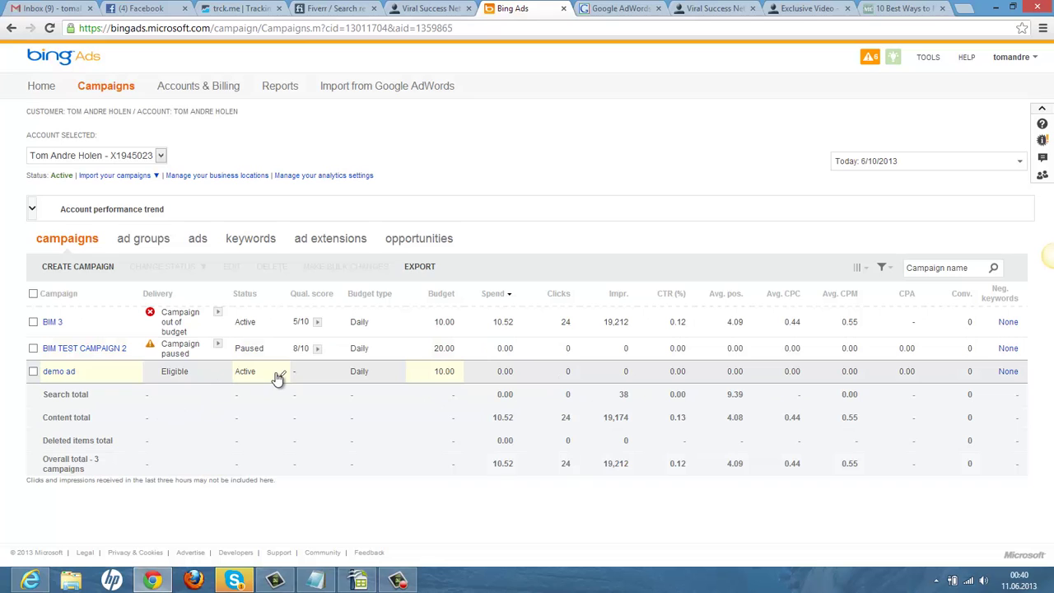
Step: Pause the "demo ad" campaign in the campaigns list
click(33, 372)
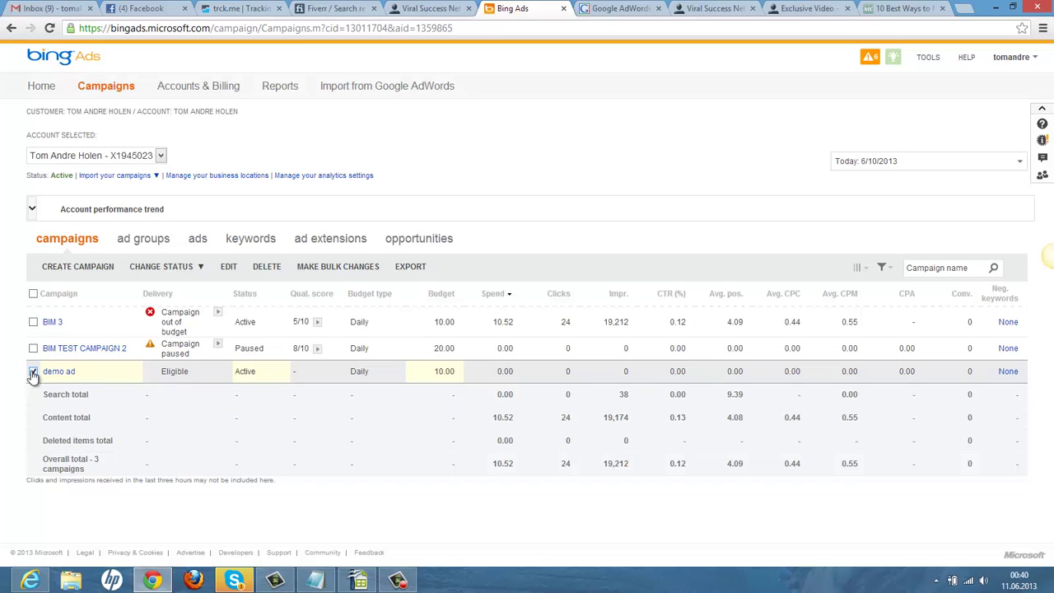
click(196, 268)
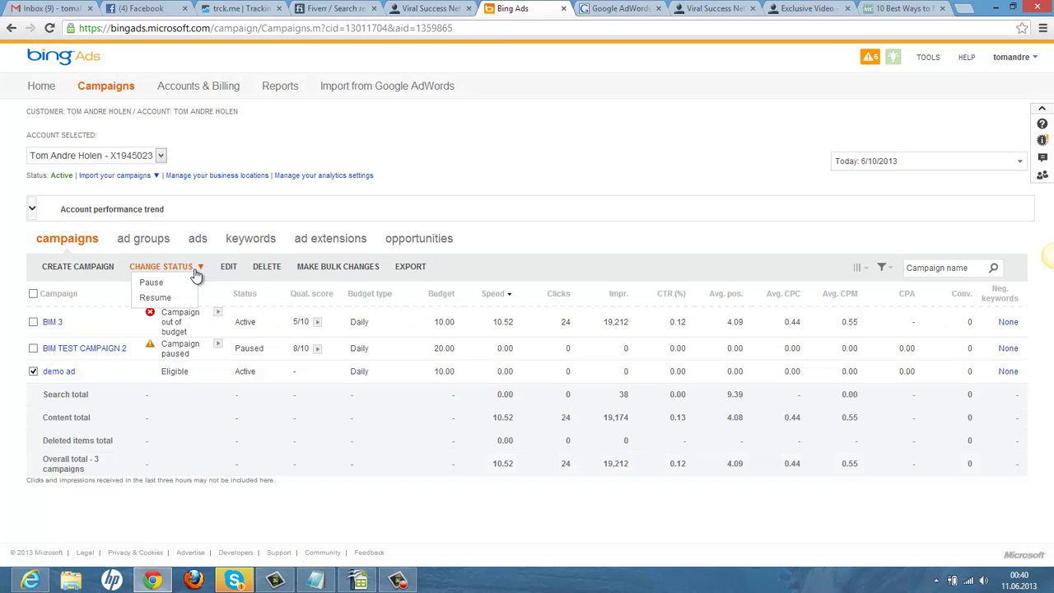
click(152, 283)
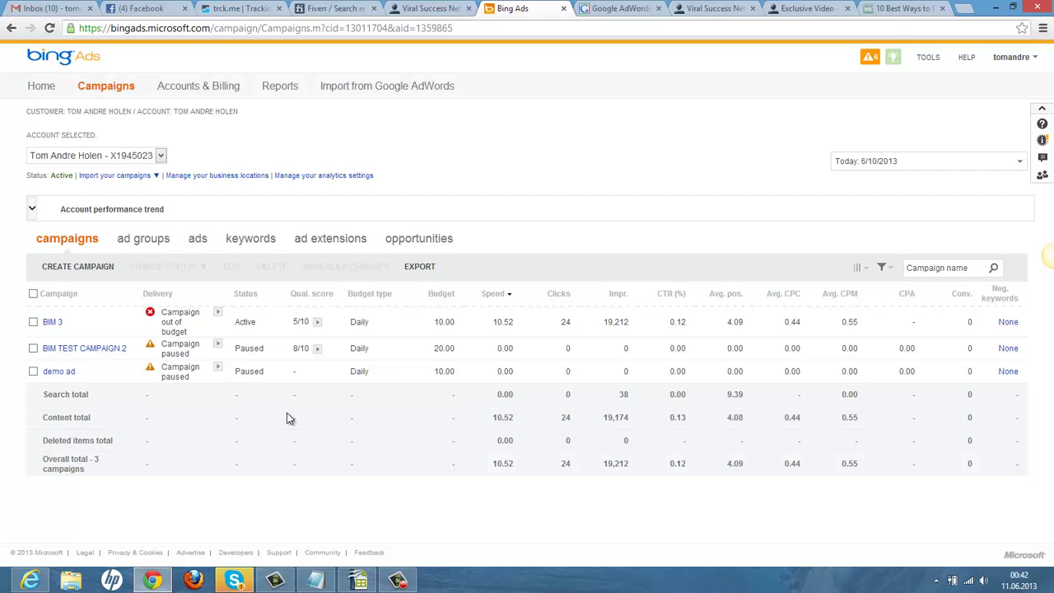
click(398, 580)
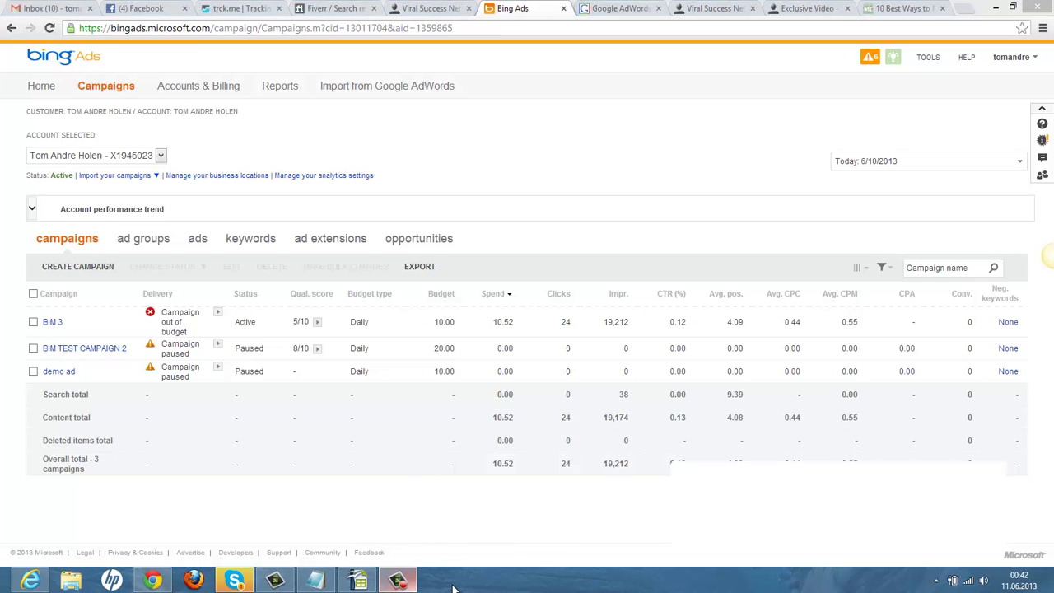